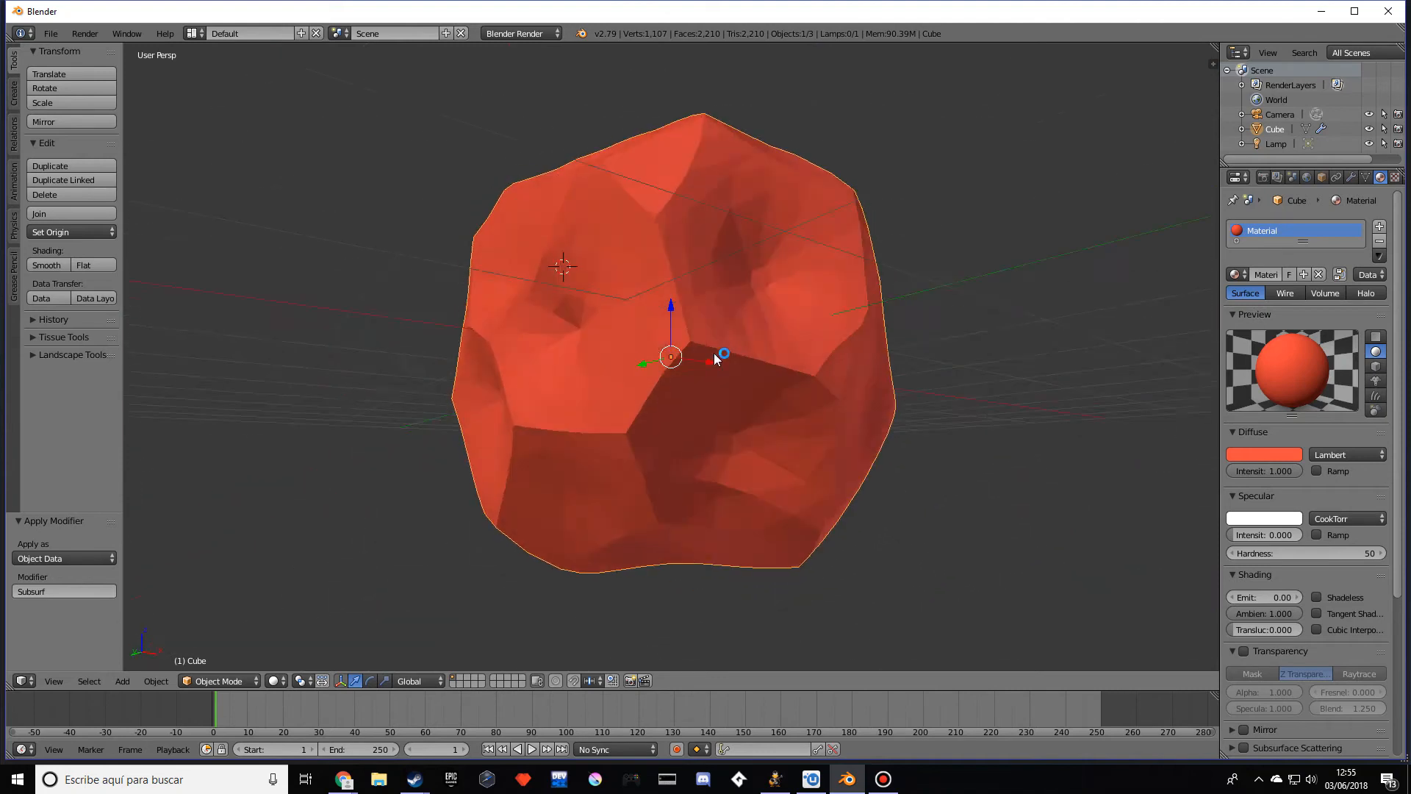
# - Switch to the empty second layer and add a cube mesh
pyautogui.scroll(3, 695, 316)
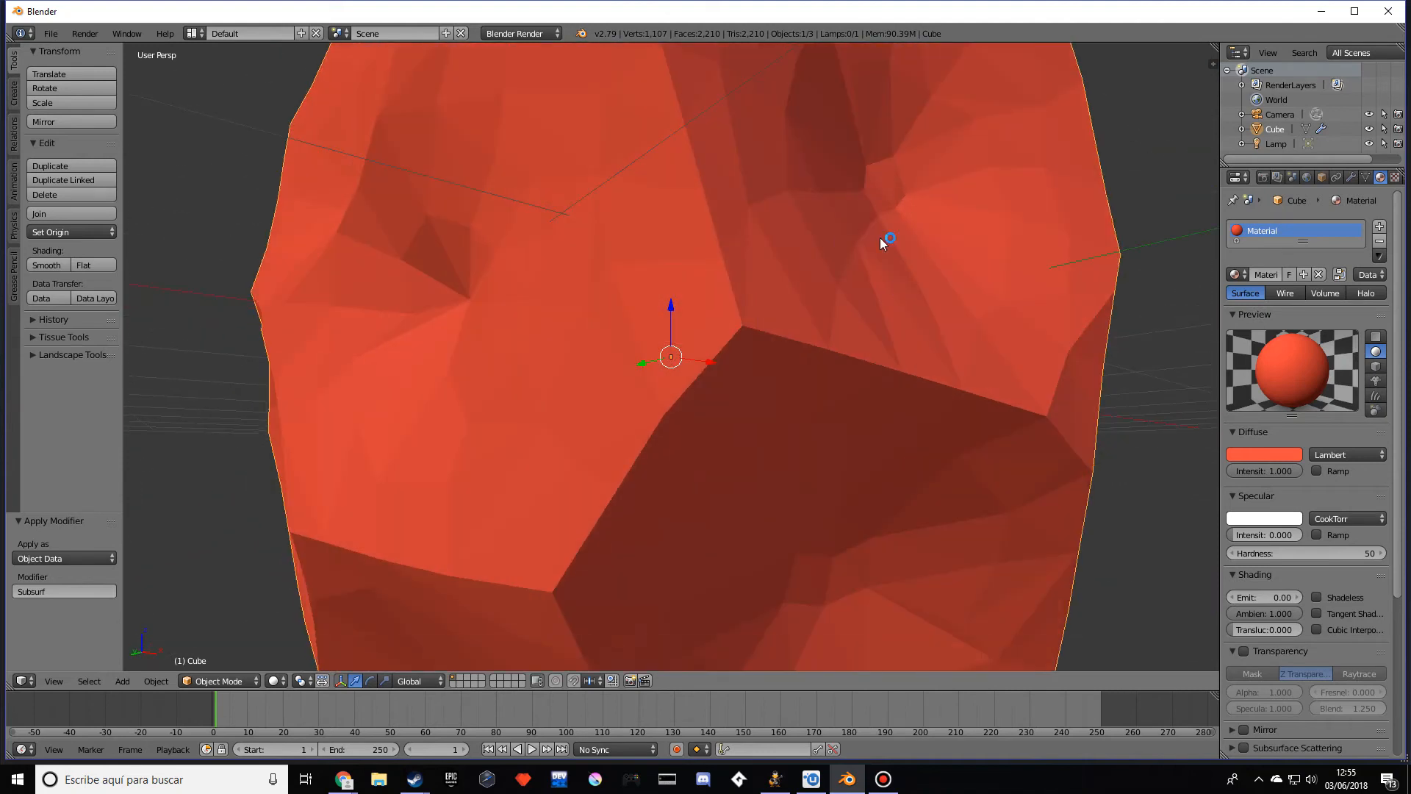
pyautogui.moveTo(850, 174); pyautogui.dragTo(739, 360, button='middle')
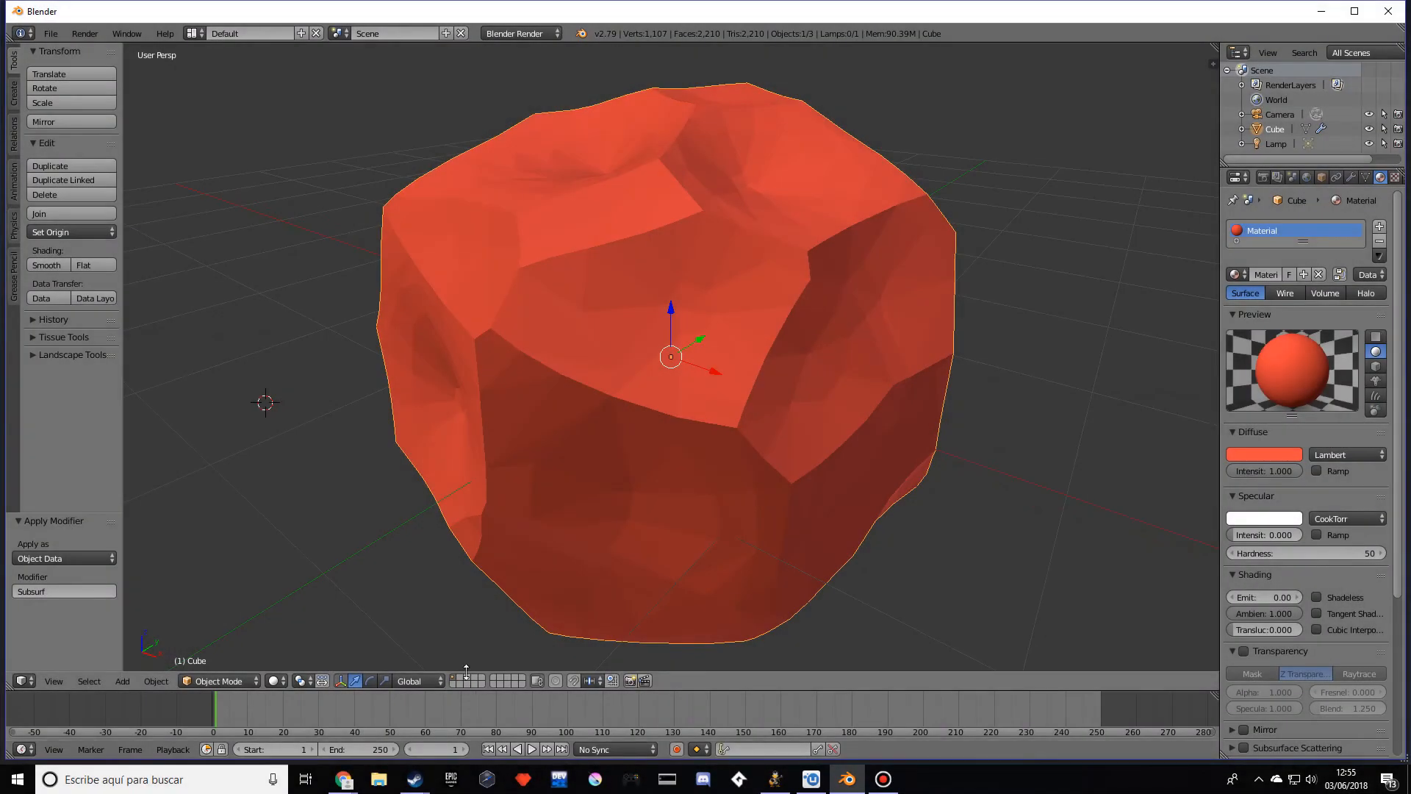
pyautogui.click(459, 676)
pyautogui.scroll(-3, 541, 423)
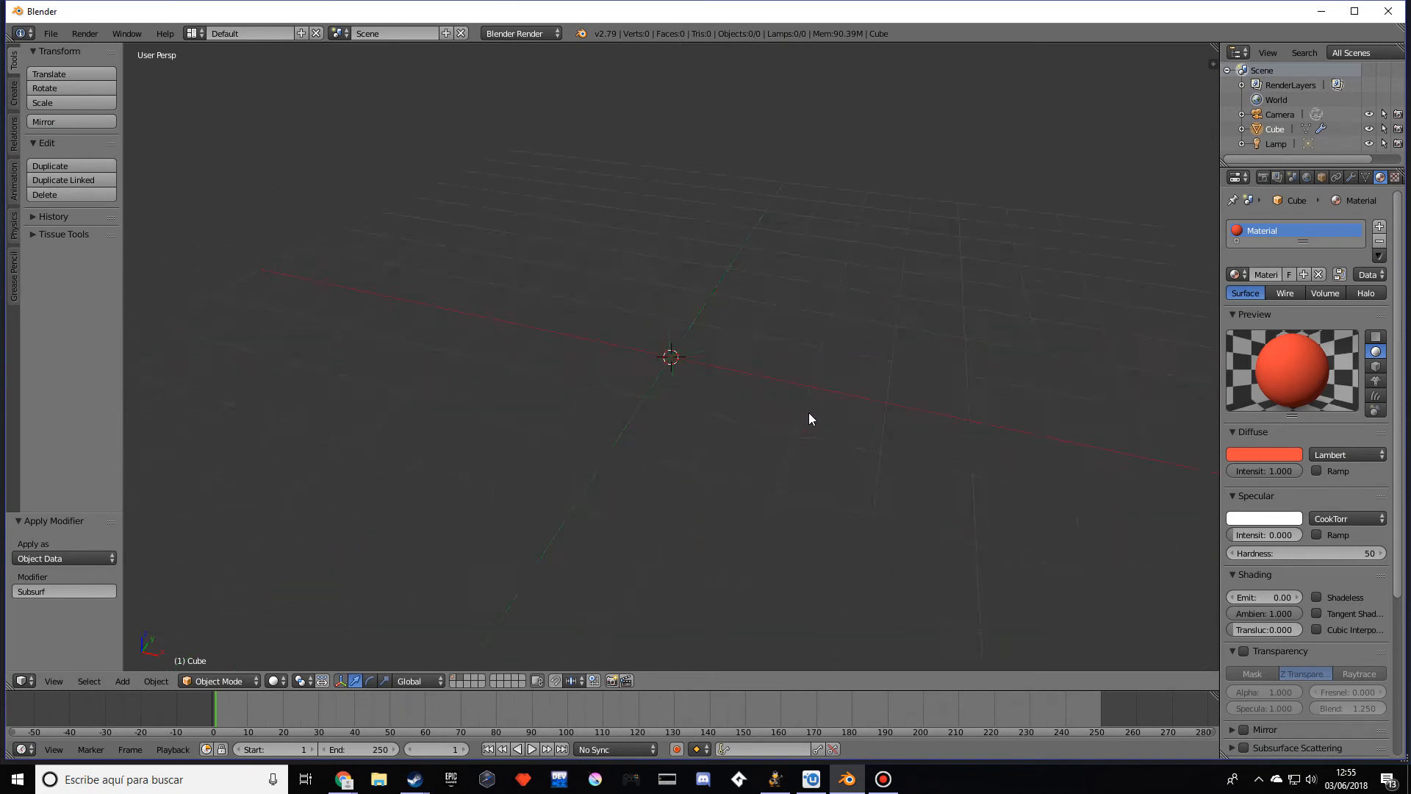
pyautogui.hotkey('shift', 'a')
pyautogui.moveTo(807, 400)
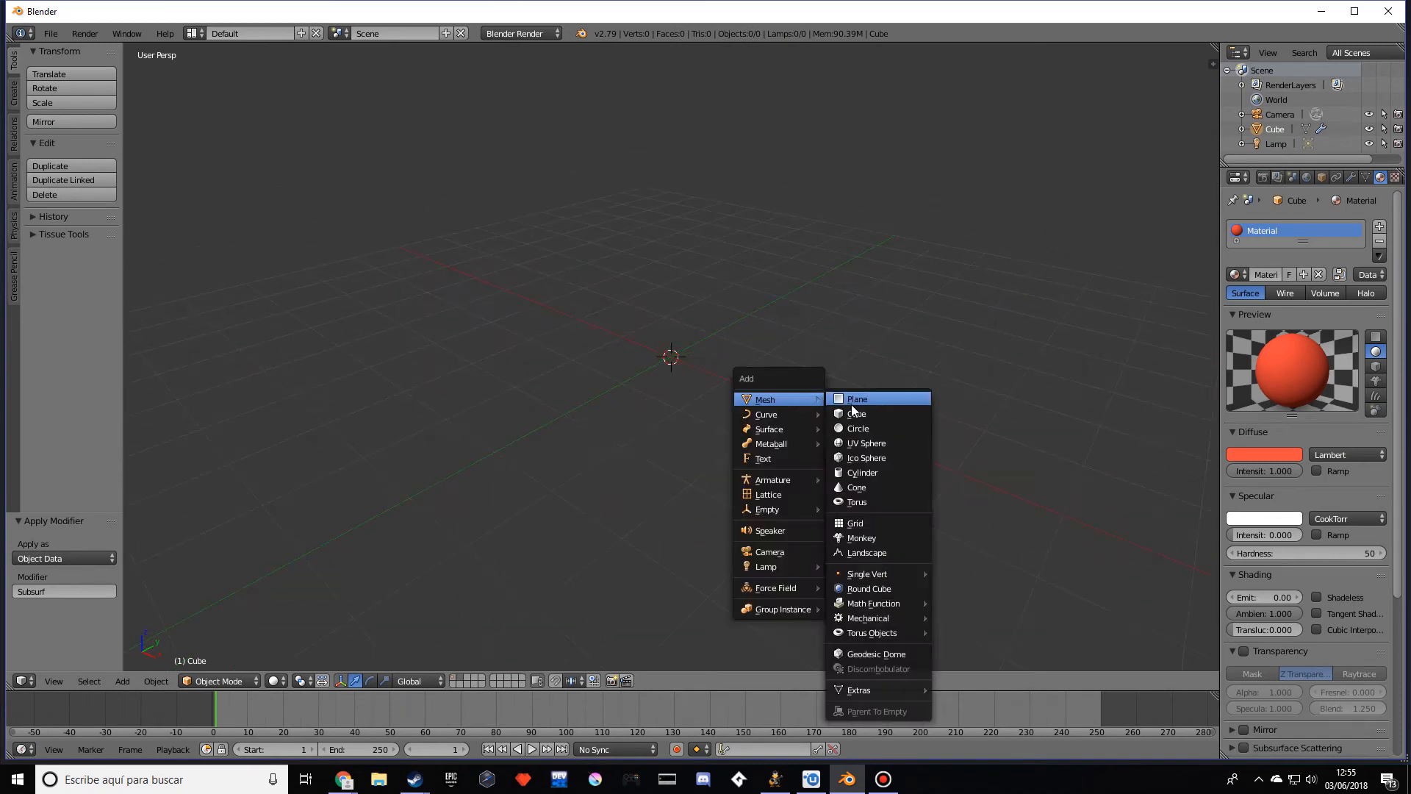
pyautogui.click(861, 416)
# - Subdivide the whole cube smoothly in Edit Mode with 2 cuts
pyautogui.press('w')
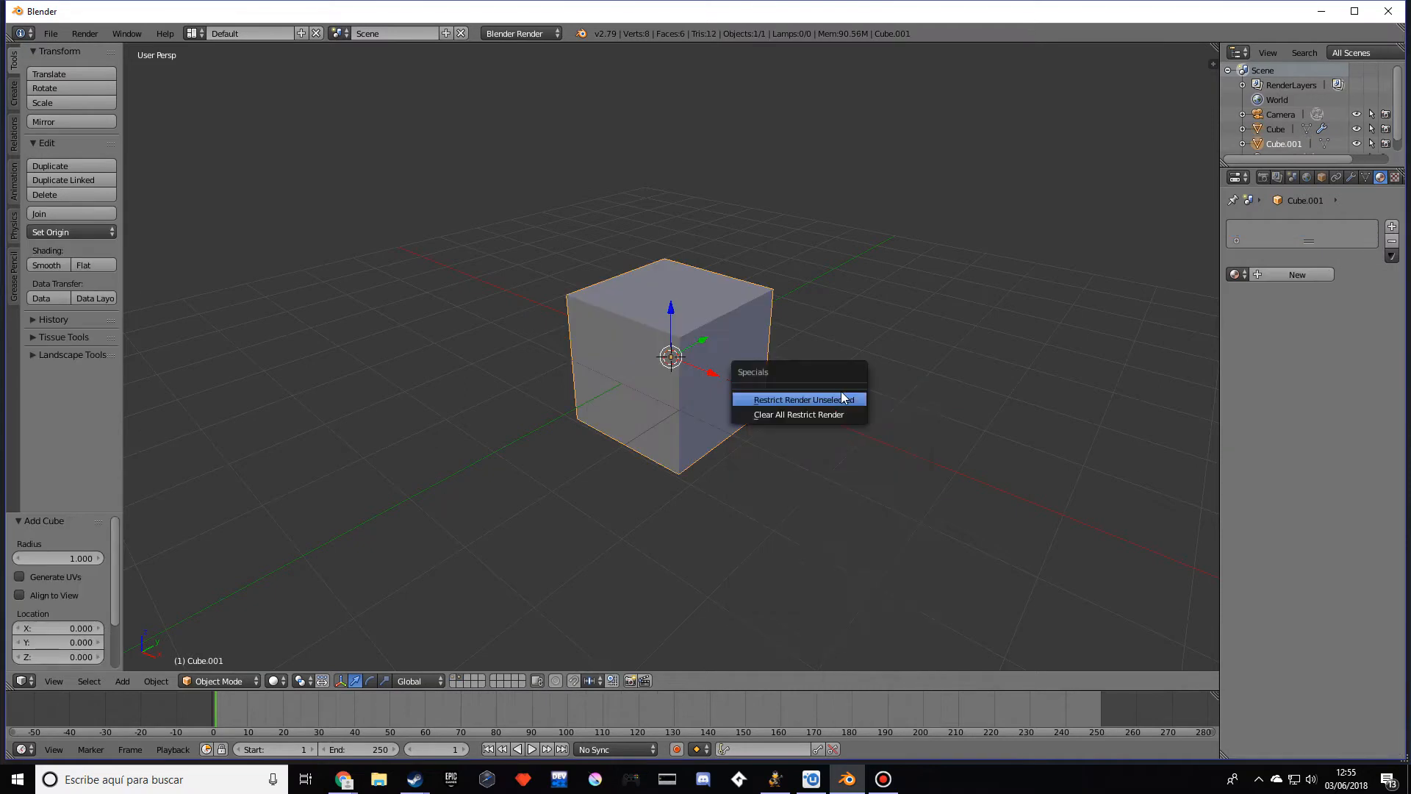
pyautogui.moveTo(938, 351); pyautogui.dragTo(897, 370, button='middle')
pyautogui.press('Tab')
pyautogui.press('w')
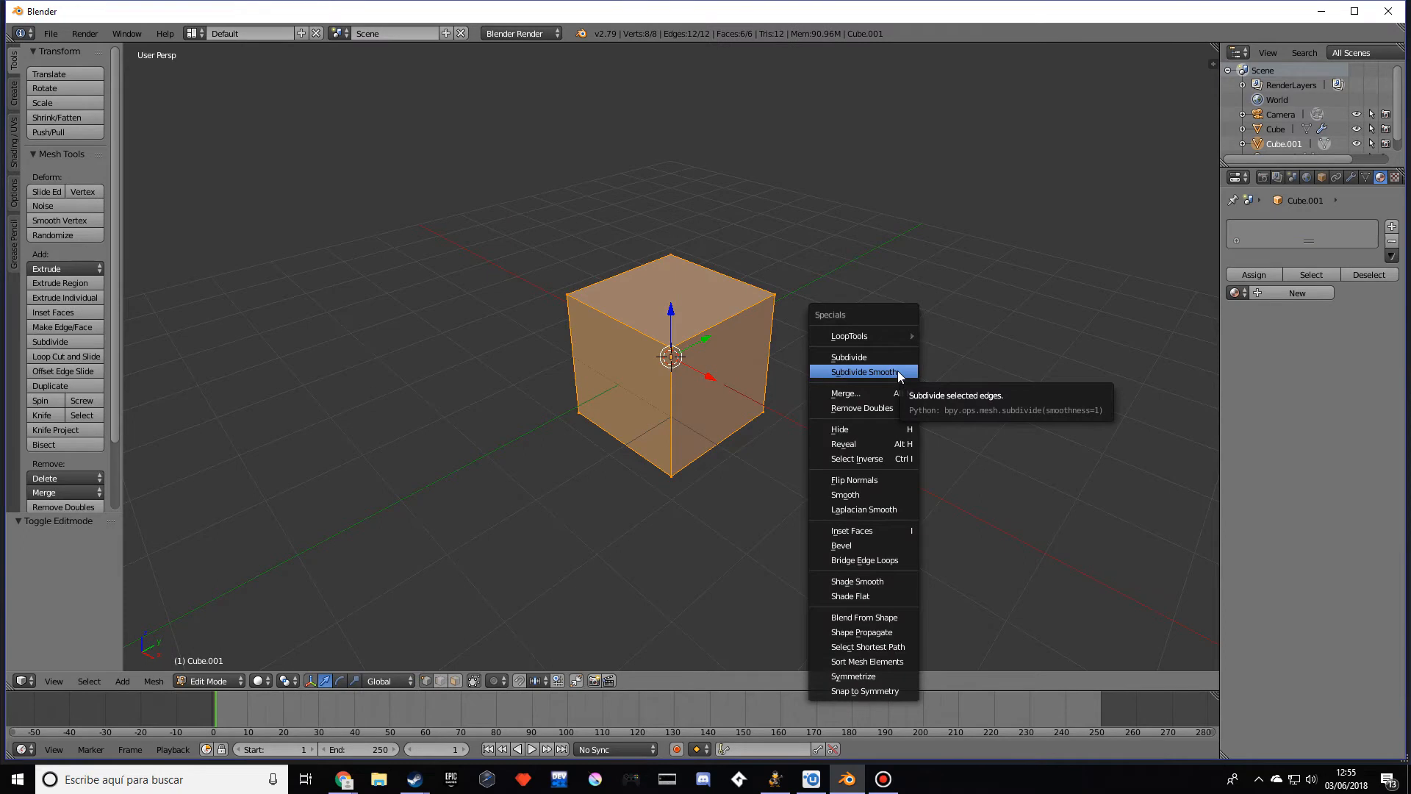
pyautogui.click(897, 370)
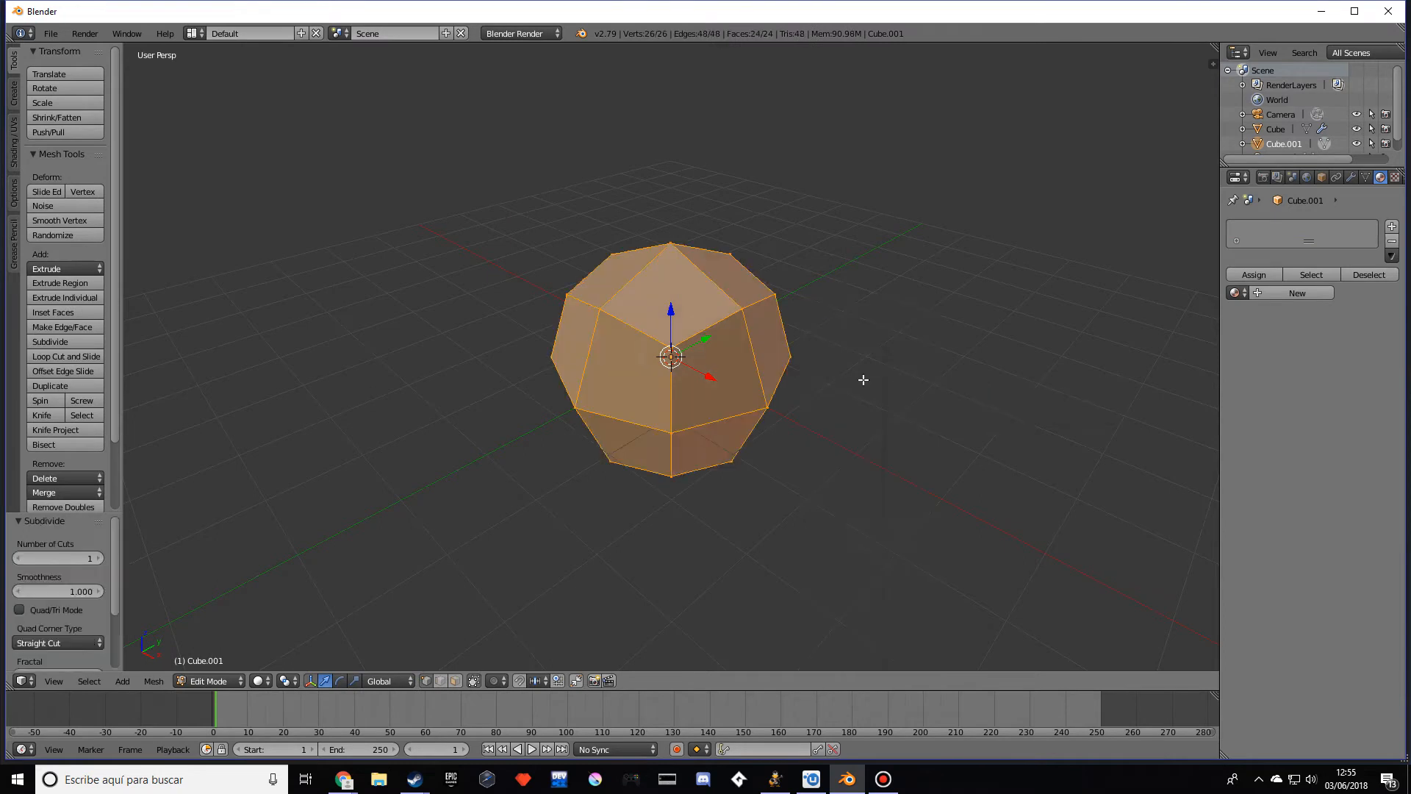
pyautogui.click(99, 558)
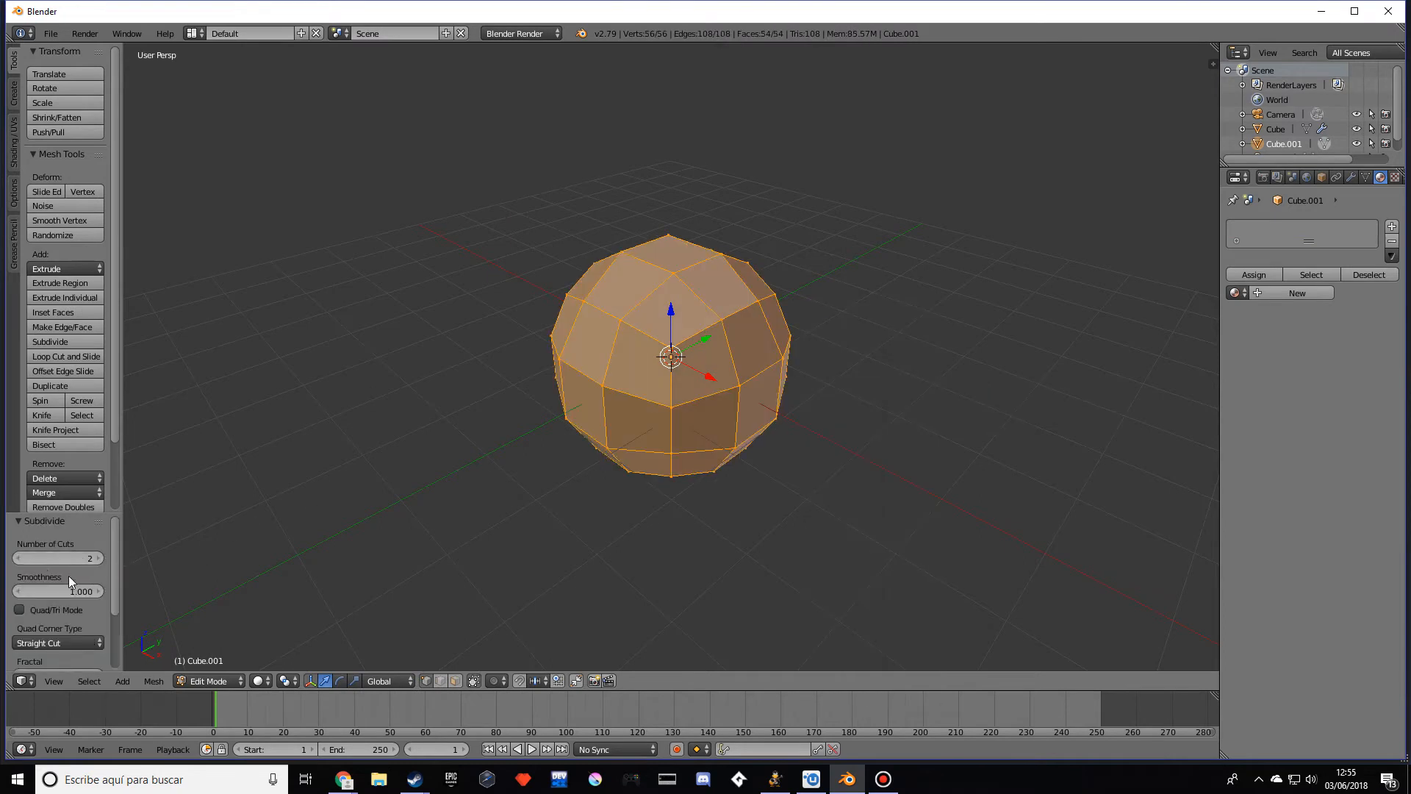
pyautogui.moveTo(774, 504)
pyautogui.mouseDown(button='middle')
pyautogui.moveTo(749, 510)
pyautogui.moveTo(857, 548)
pyautogui.moveTo(756, 497)
pyautogui.moveTo(746, 510)
pyautogui.moveTo(764, 522)
pyautogui.mouseUp(button='middle')
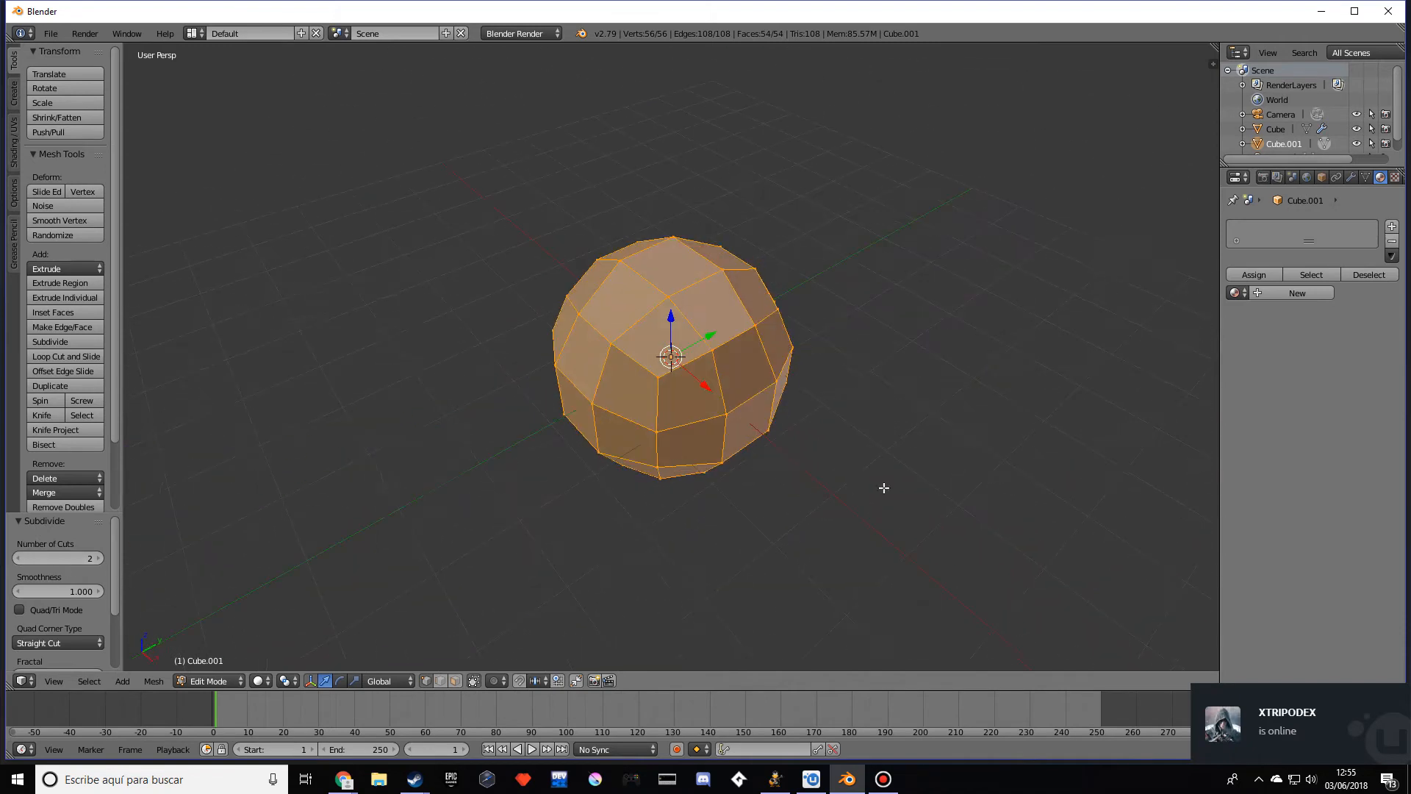
# - Add a Subdivision Surface modifier with 5 view subdivisions and return to Object Mode
pyautogui.click(1335, 178)
pyautogui.click(1351, 178)
pyautogui.click(1308, 226)
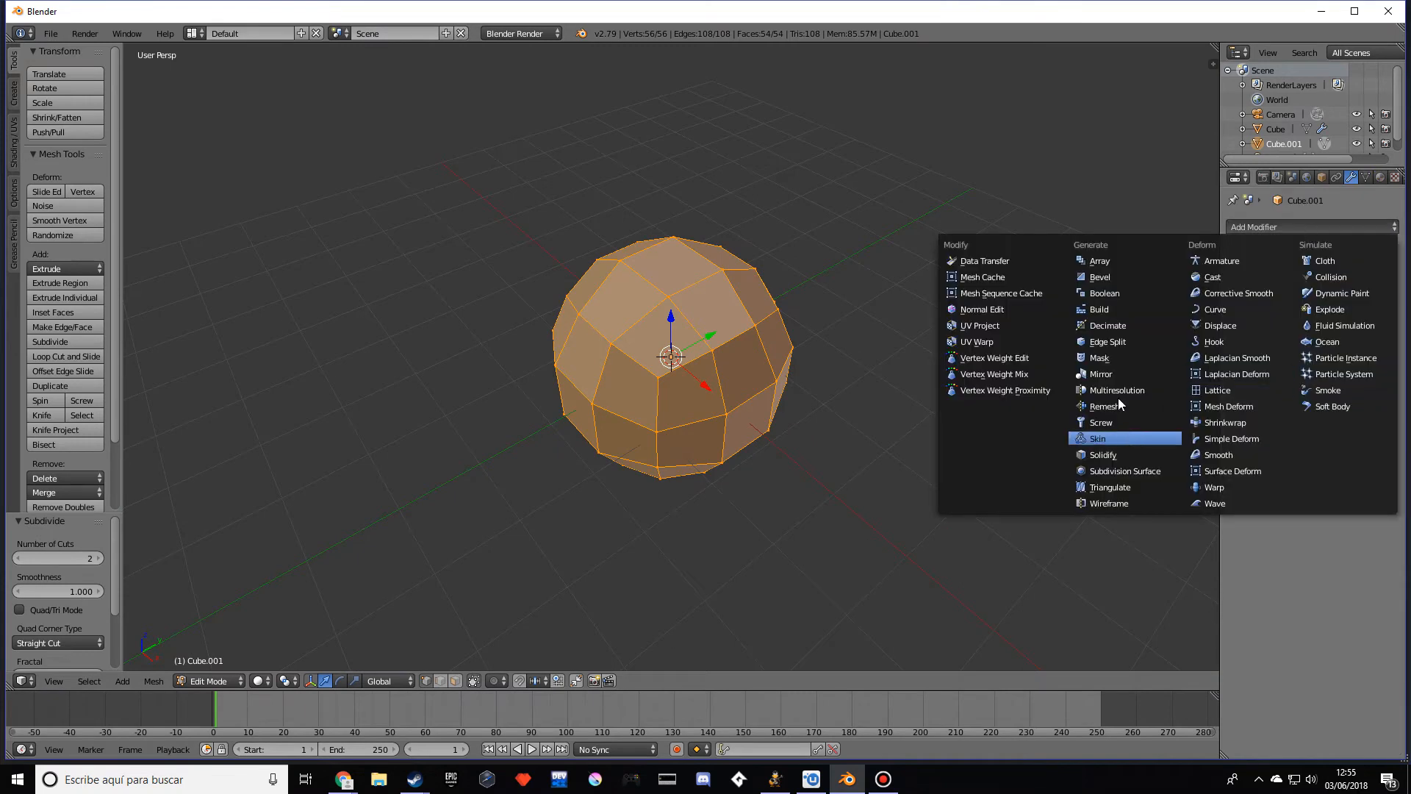
pyautogui.click(1135, 469)
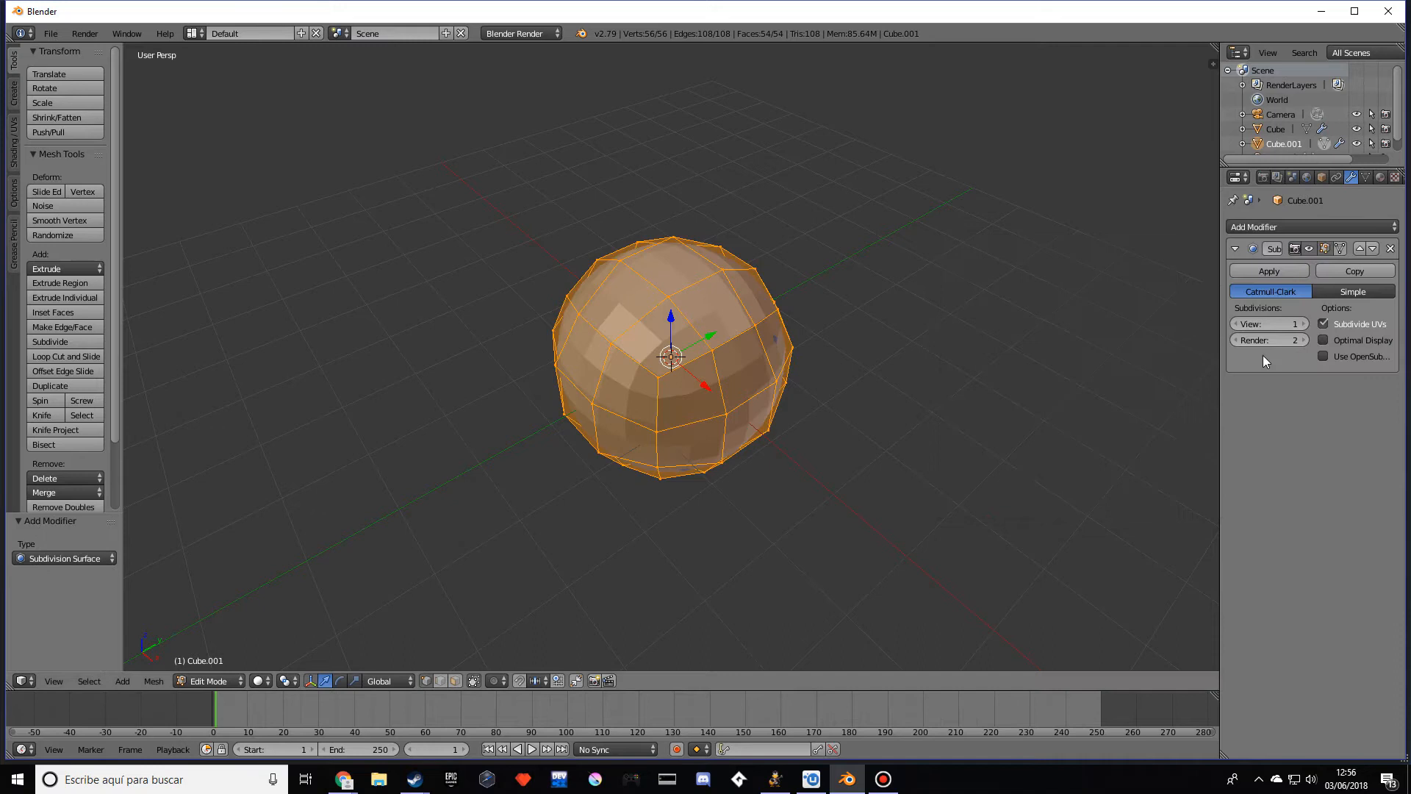
pyautogui.click(1304, 324)
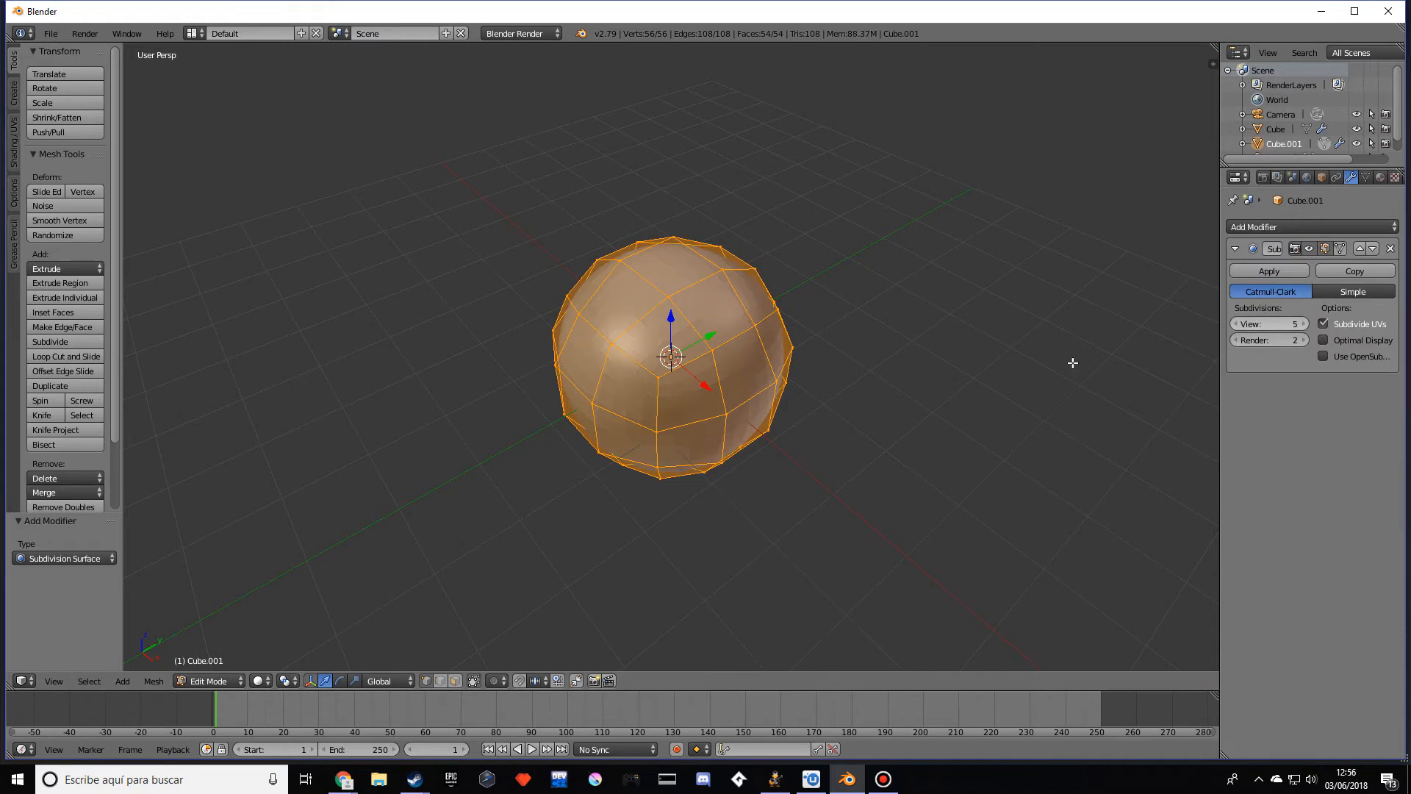
pyautogui.press('Tab')
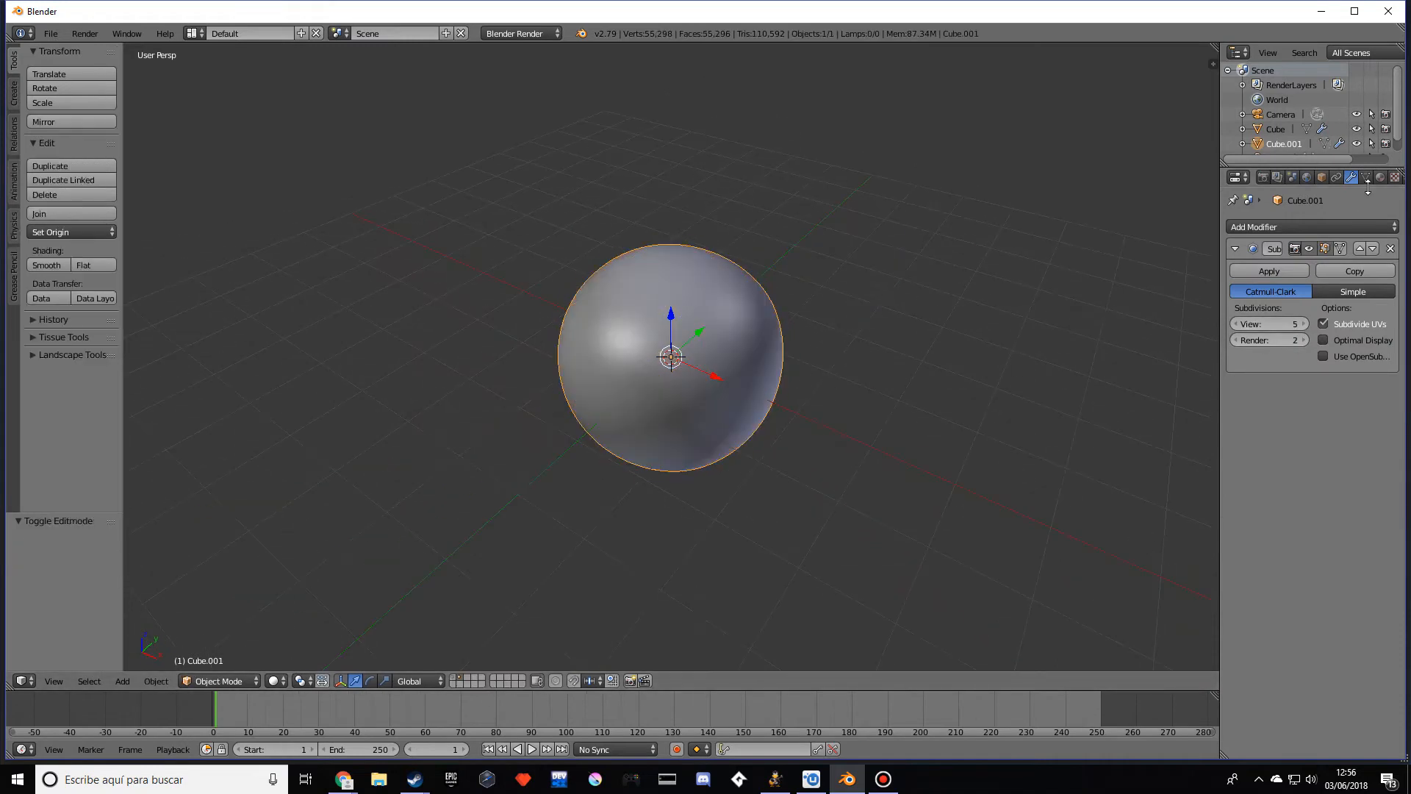
# - Add a Displace modifier to the sphere-like mesh and create a new texture for it
pyautogui.click(1372, 226)
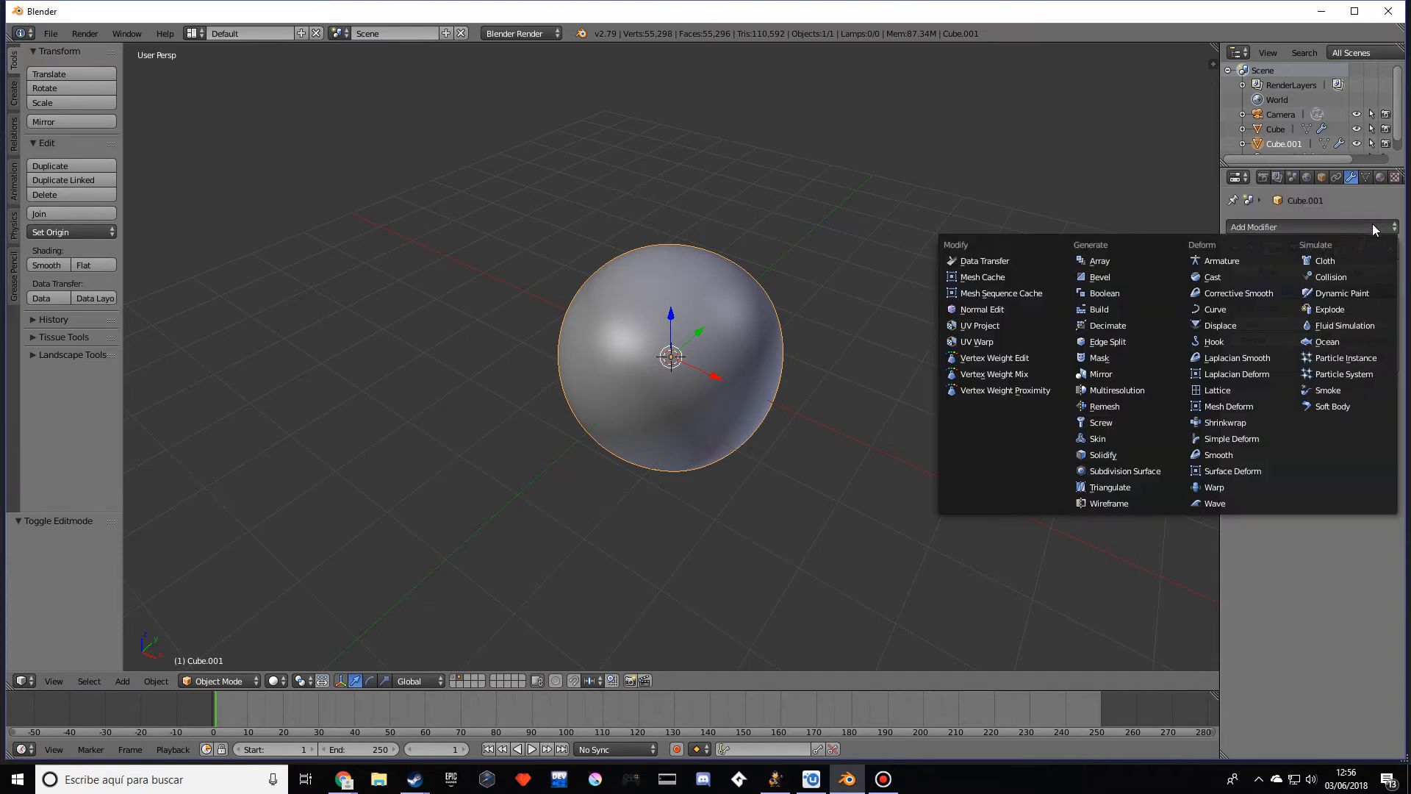
pyautogui.click(1237, 325)
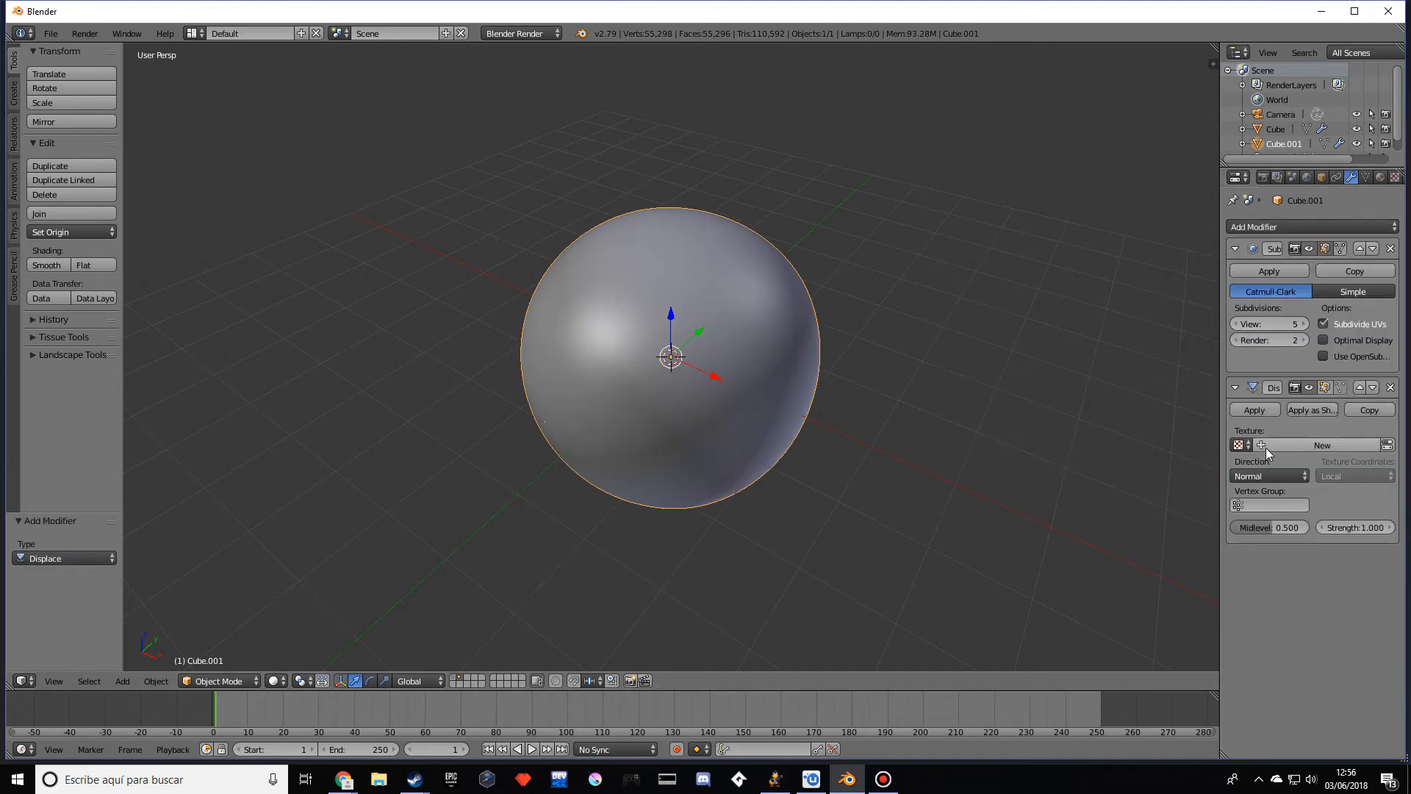
pyautogui.click(1310, 444)
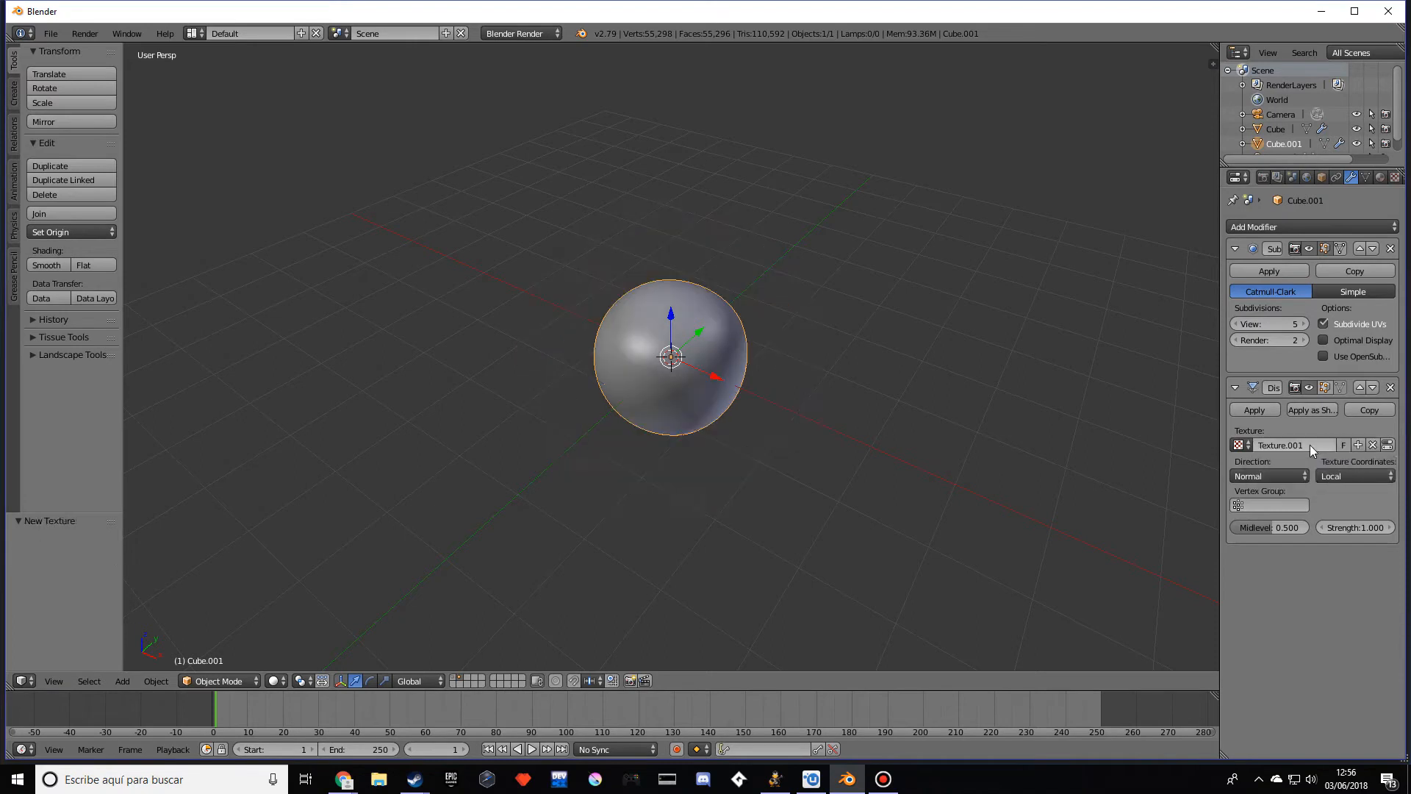
# - Set the displacement texture's type to Voronoi
pyautogui.click(1393, 178)
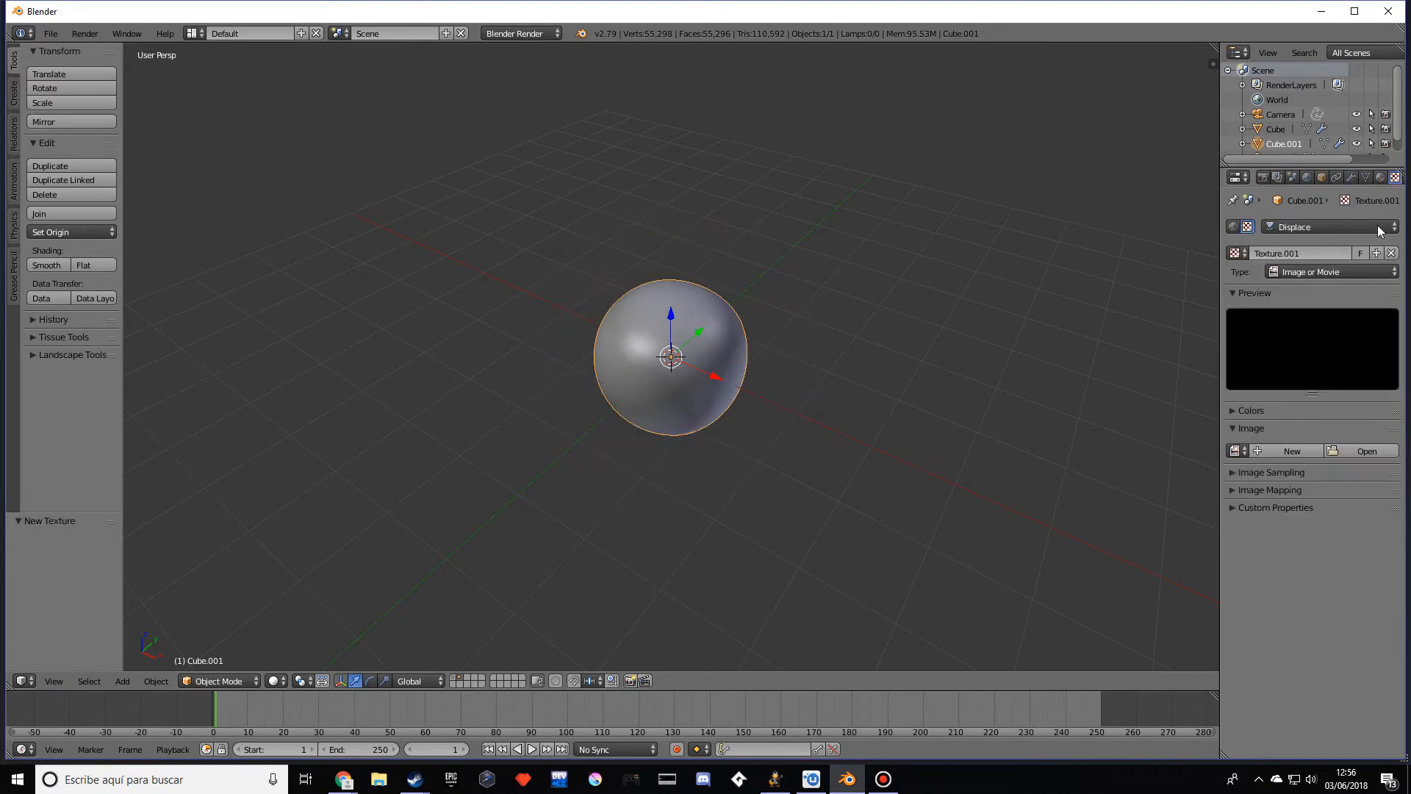
pyautogui.click(1312, 271)
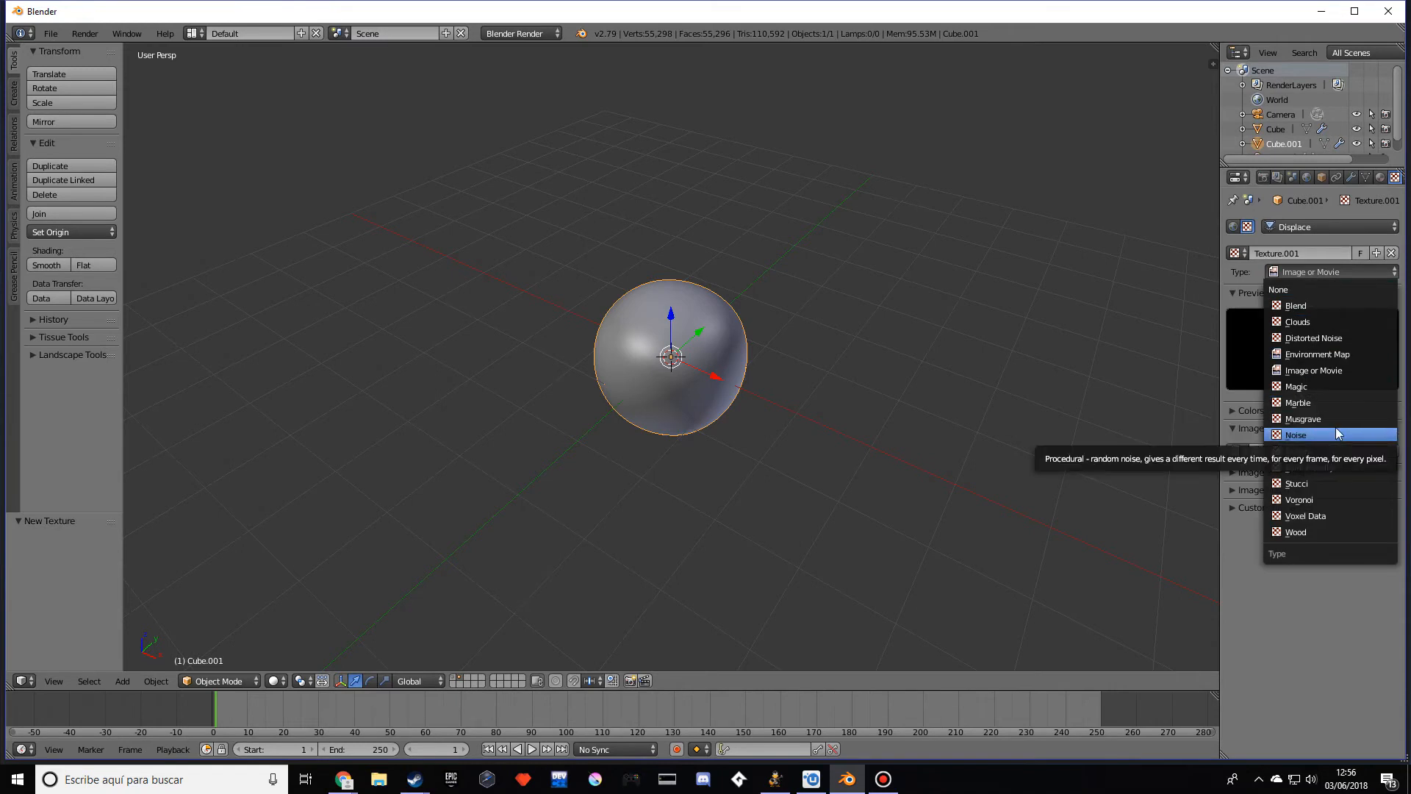
pyautogui.click(1324, 499)
pyautogui.moveTo(1068, 457); pyautogui.dragTo(744, 426, button='middle')
pyautogui.scroll(5, 835, 388)
pyautogui.scroll(-3, 735, 448)
# - Try Voronoi noise sizes of 1.45 and 2.00 on the displaced rock
pyautogui.moveTo(1254, 568); pyautogui.dragTo(1397, 567)
pyautogui.scroll(-1, 1054, 491)
pyautogui.moveTo(1100, 496); pyautogui.dragTo(1051, 551, button='middle')
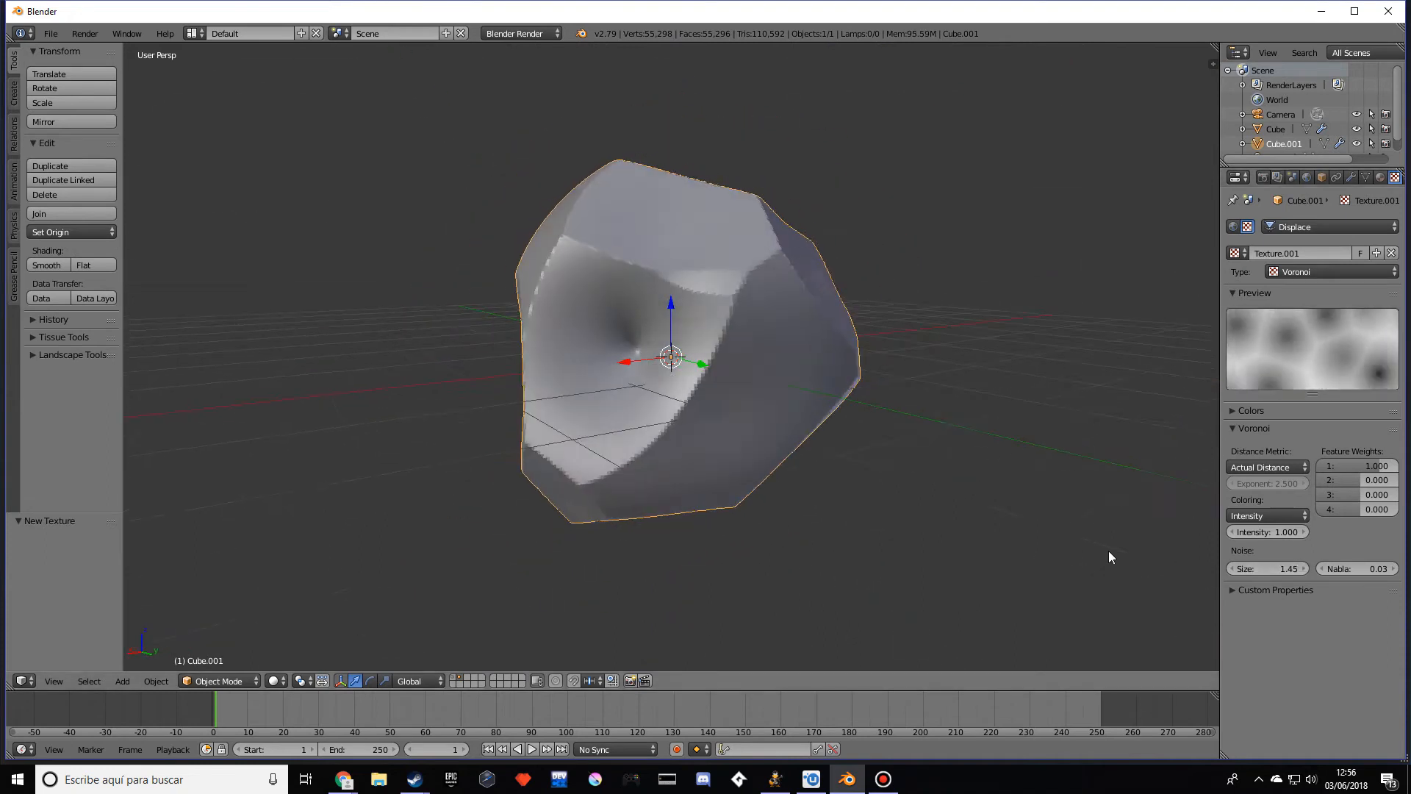
pyautogui.scroll(-2, 1013, 524)
pyautogui.moveTo(1128, 516); pyautogui.dragTo(1191, 561, button='middle')
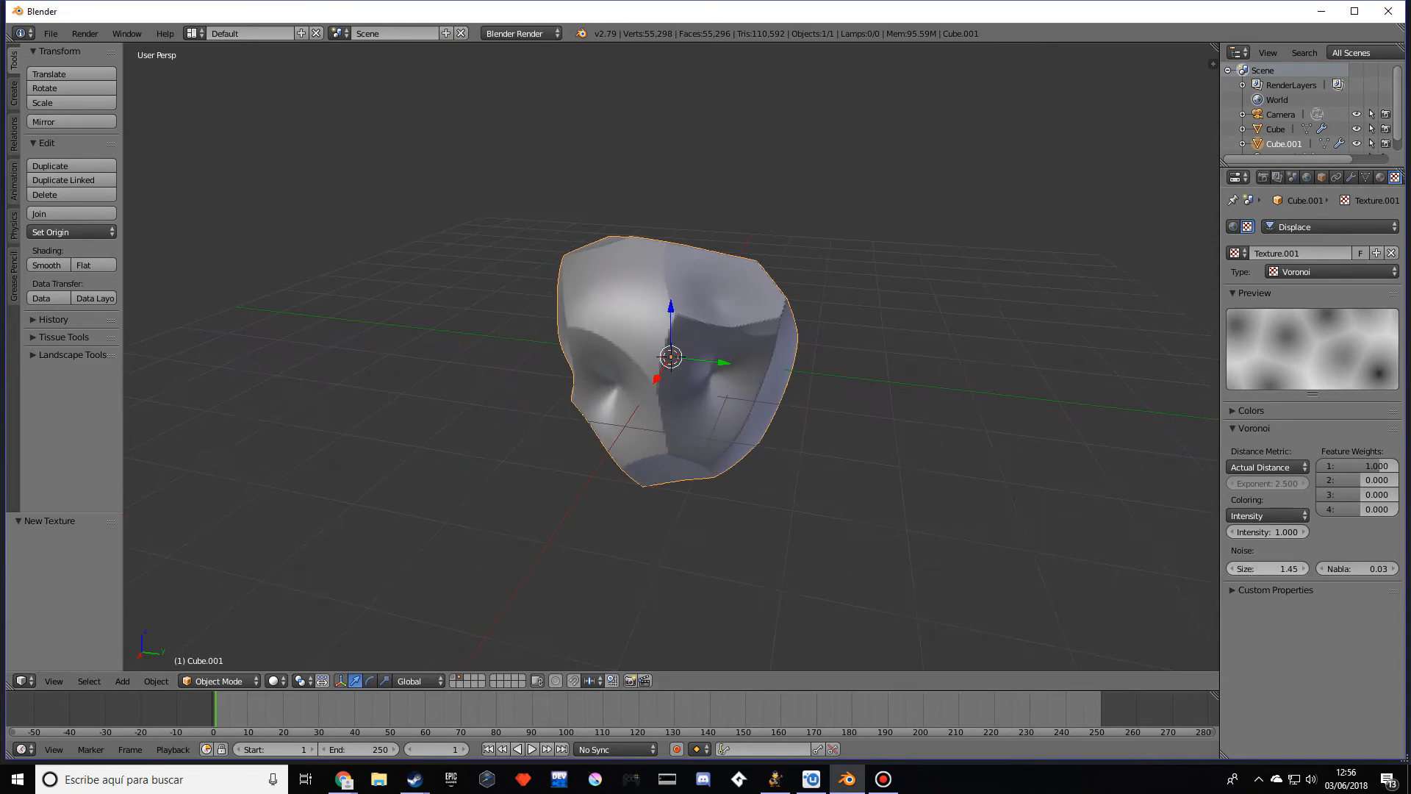
pyautogui.moveTo(1249, 568); pyautogui.dragTo(1311, 568)
pyautogui.moveTo(1029, 537); pyautogui.dragTo(861, 518, button='middle')
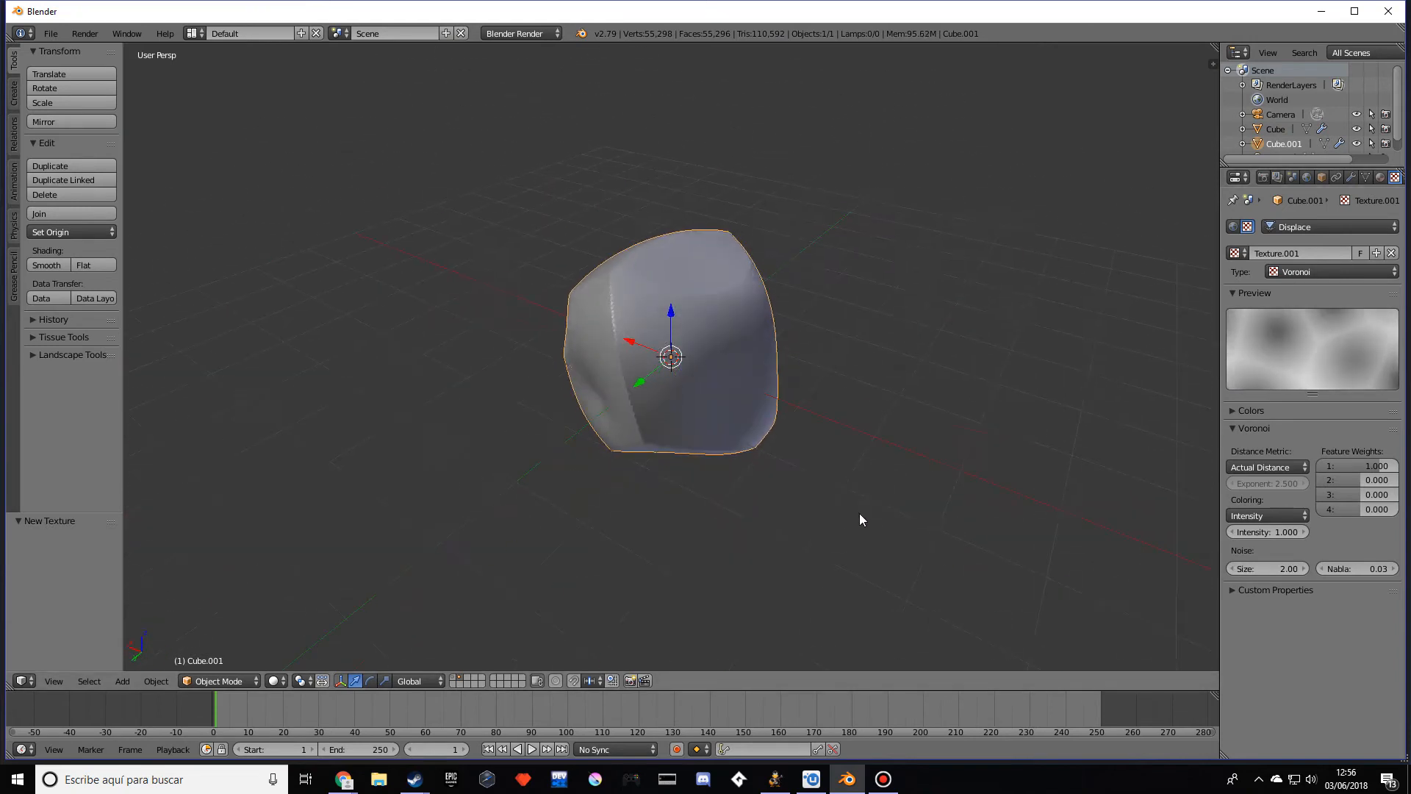
pyautogui.moveTo(732, 494); pyautogui.dragTo(862, 525, button='middle')
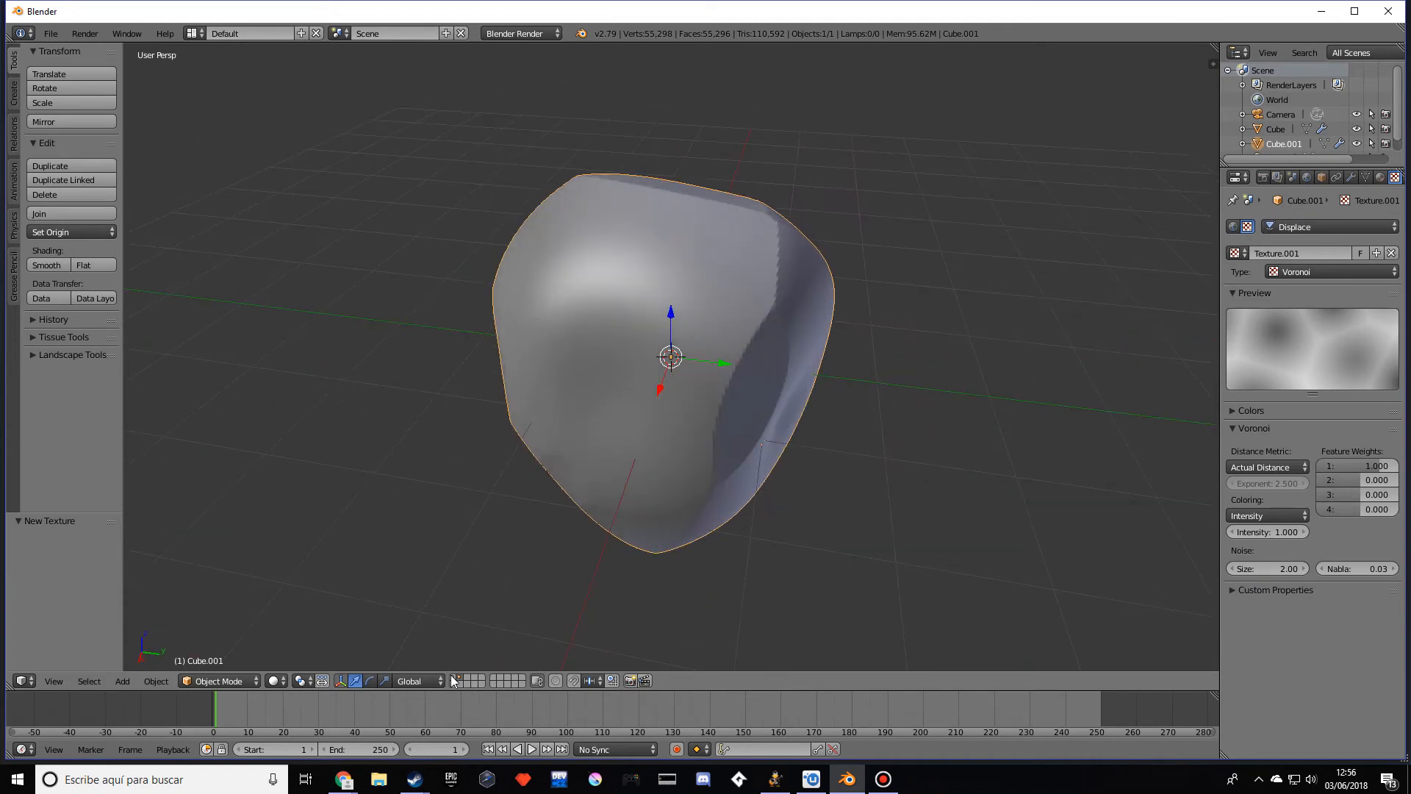
# - Compare the red rock on the first layer with the new rock on the second layer
pyautogui.click(455, 679)
pyautogui.moveTo(731, 457); pyautogui.dragTo(629, 396, button='middle')
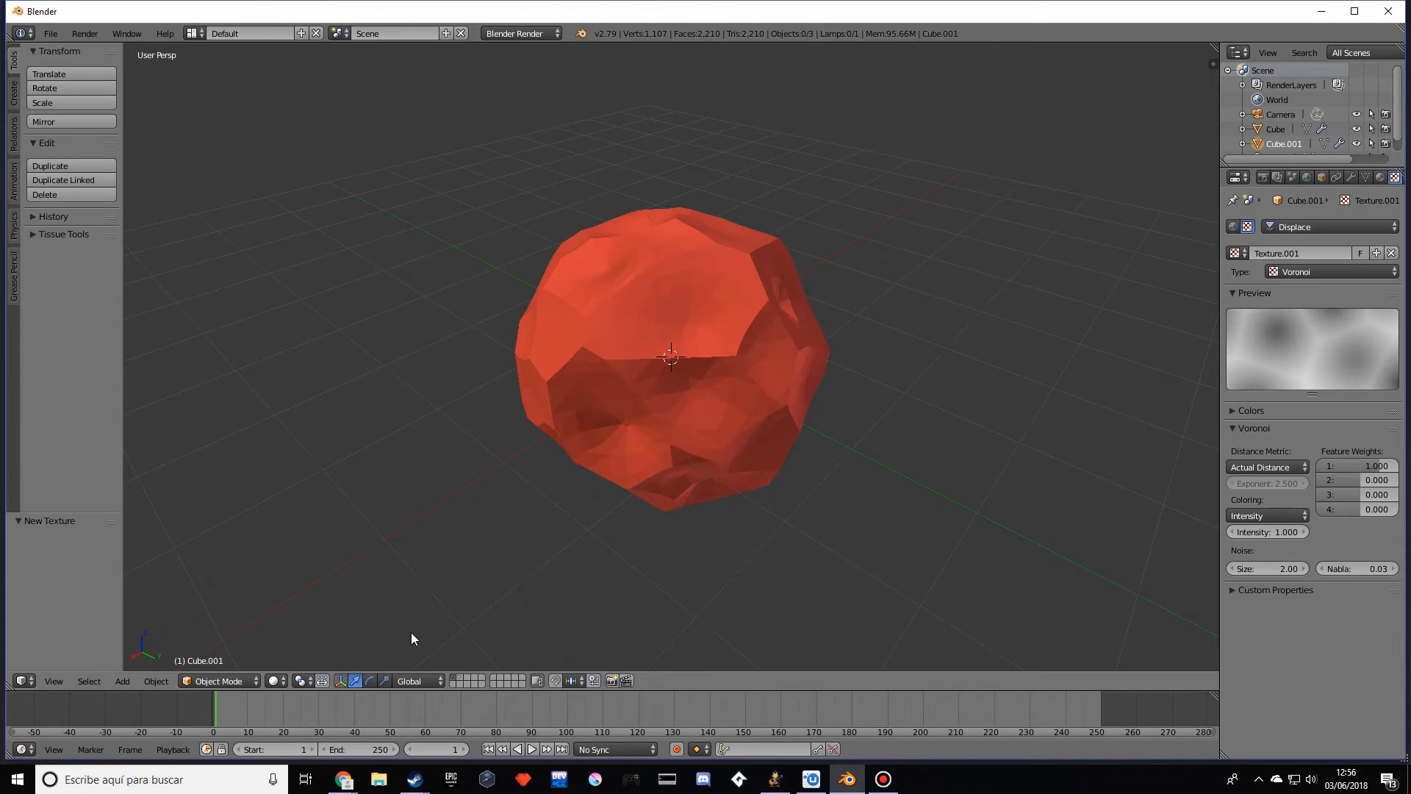
pyautogui.click(460, 677)
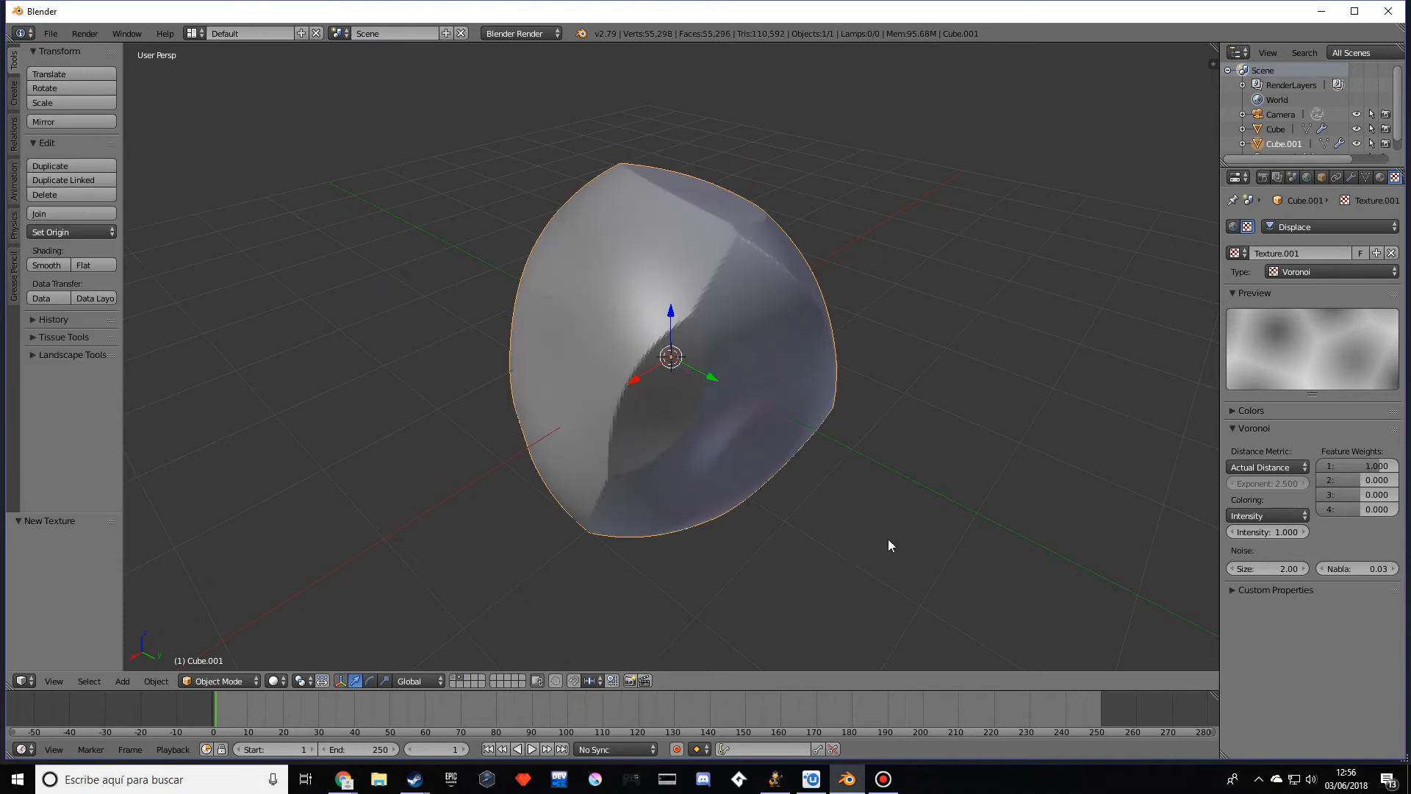
# - Set the Voronoi noise size to 1.10
pyautogui.scroll(1, 887, 540)
pyautogui.moveTo(888, 540); pyautogui.dragTo(919, 520, button='middle')
pyautogui.moveTo(1276, 570); pyautogui.dragTo(1183, 570)
pyautogui.moveTo(1007, 518); pyautogui.dragTo(804, 499, button='middle')
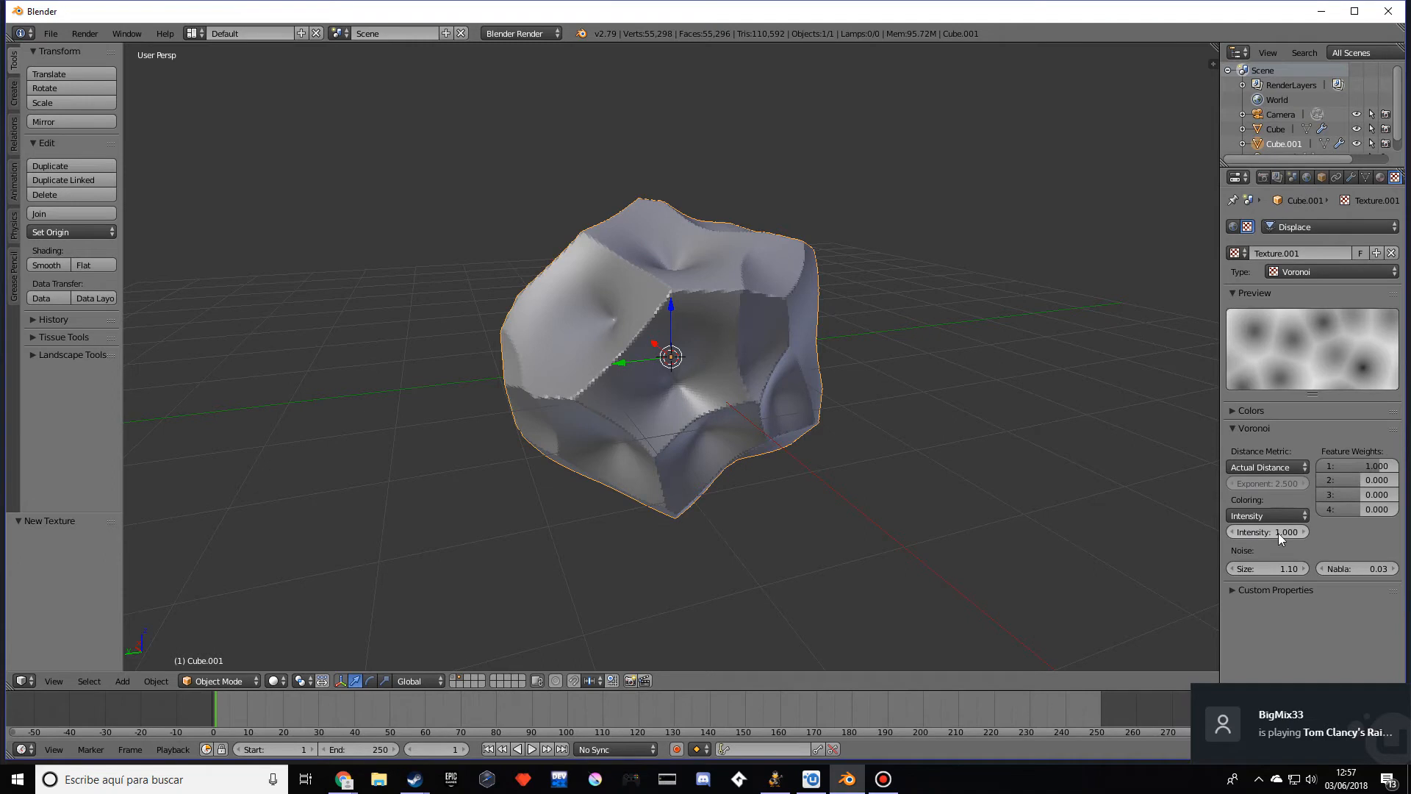
# - Try a Voronoi intensity of 3.700 and restore it to 1.000
pyautogui.moveTo(1267, 531); pyautogui.dragTo(1370, 531)
pyautogui.moveTo(924, 385); pyautogui.dragTo(883, 431, button='middle')
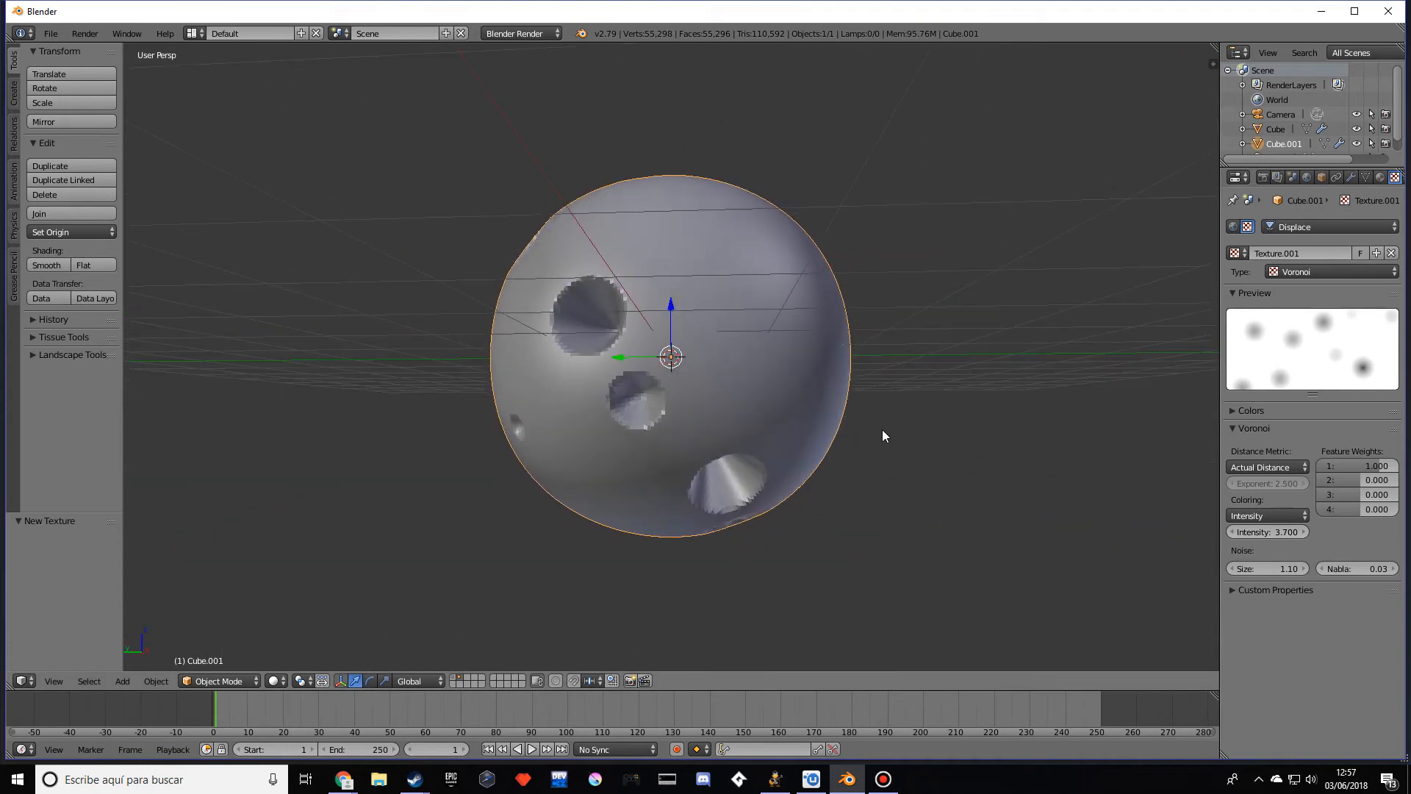
pyautogui.moveTo(1249, 532); pyautogui.dragTo(1212, 531)
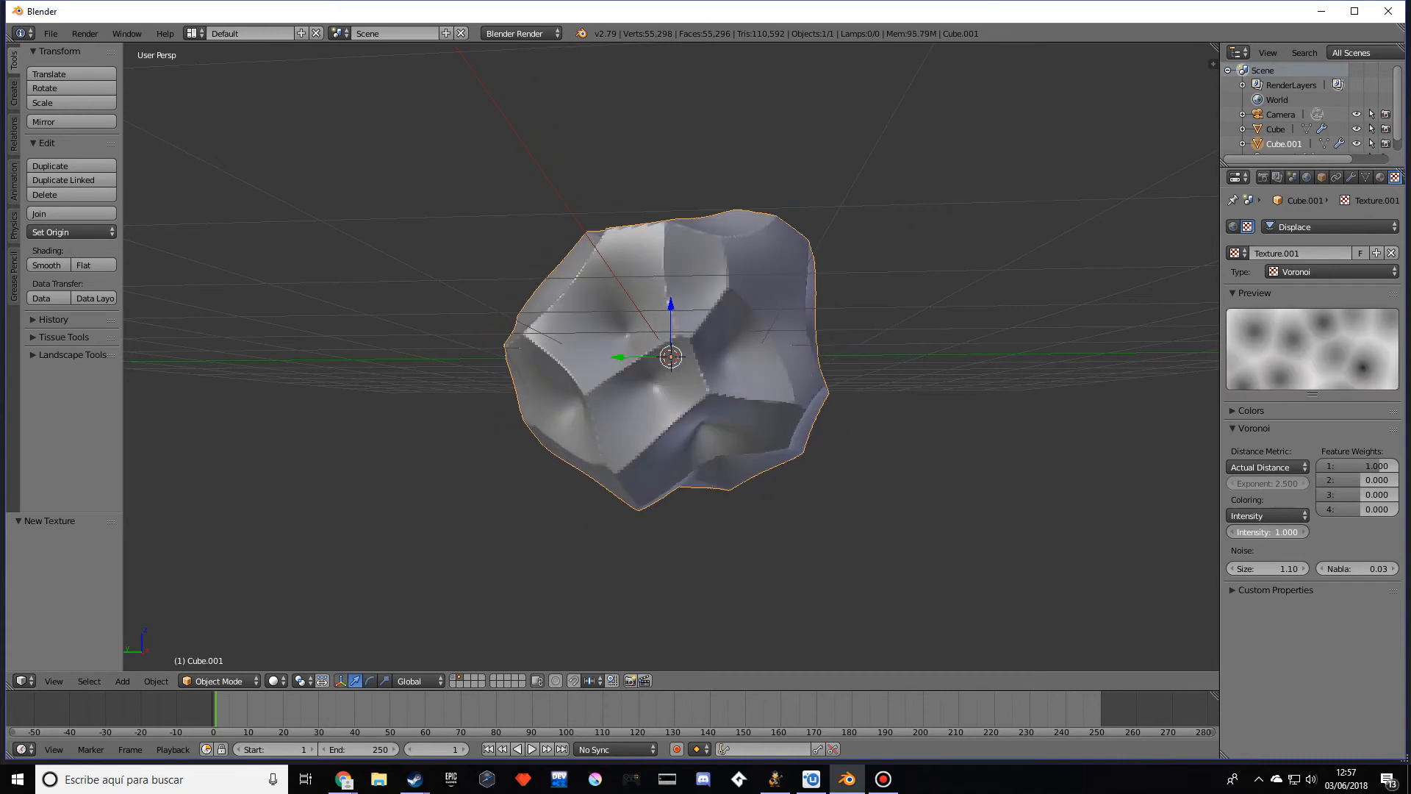
# - Lower the Voronoi intensity to 0.700
pyautogui.click(1246, 533)
pyautogui.write('0.9')
pyautogui.press('Return')
pyautogui.click(1230, 527)
pyautogui.click(1230, 527)
pyautogui.moveTo(911, 382); pyautogui.dragTo(1140, 482, button='middle')
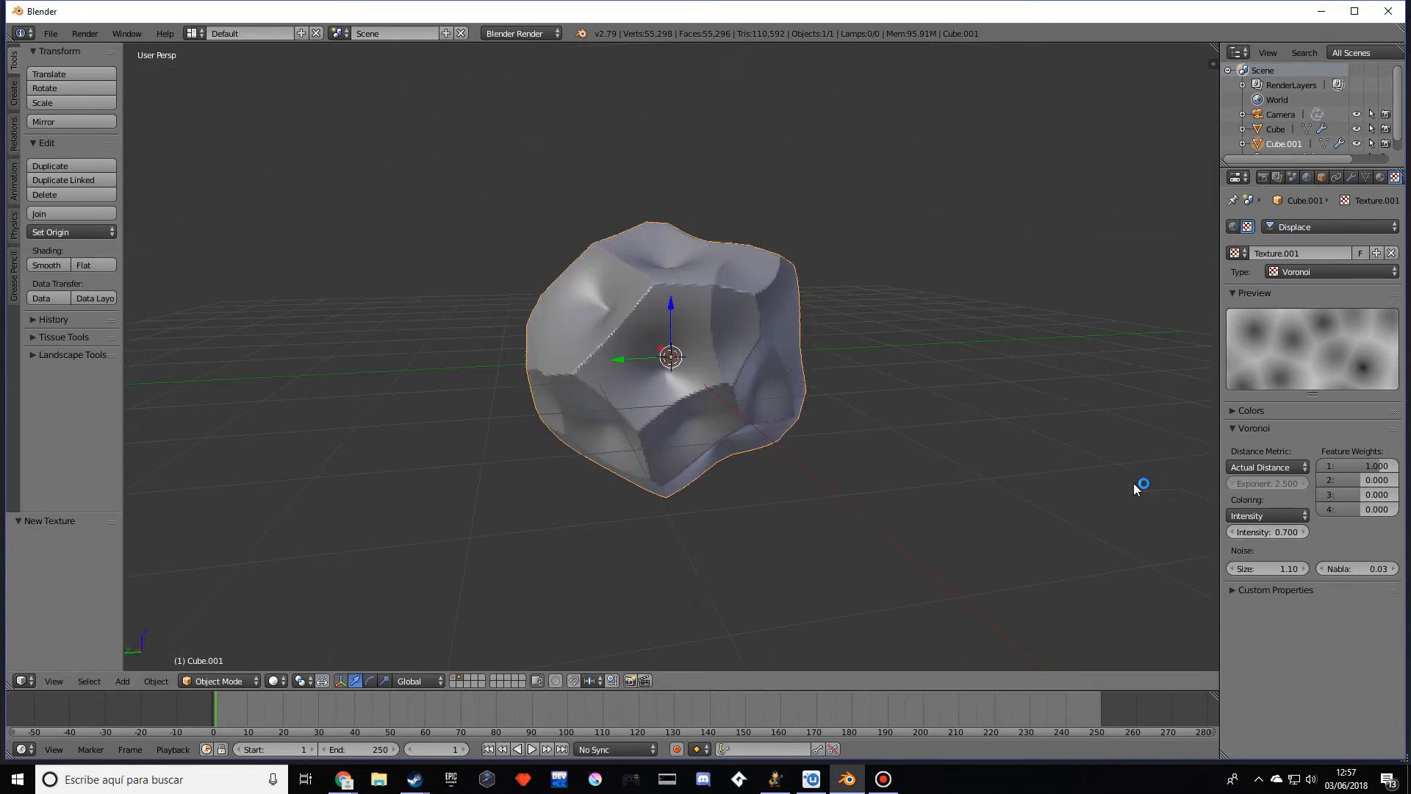
pyautogui.click(1230, 531)
pyautogui.click(1304, 531)
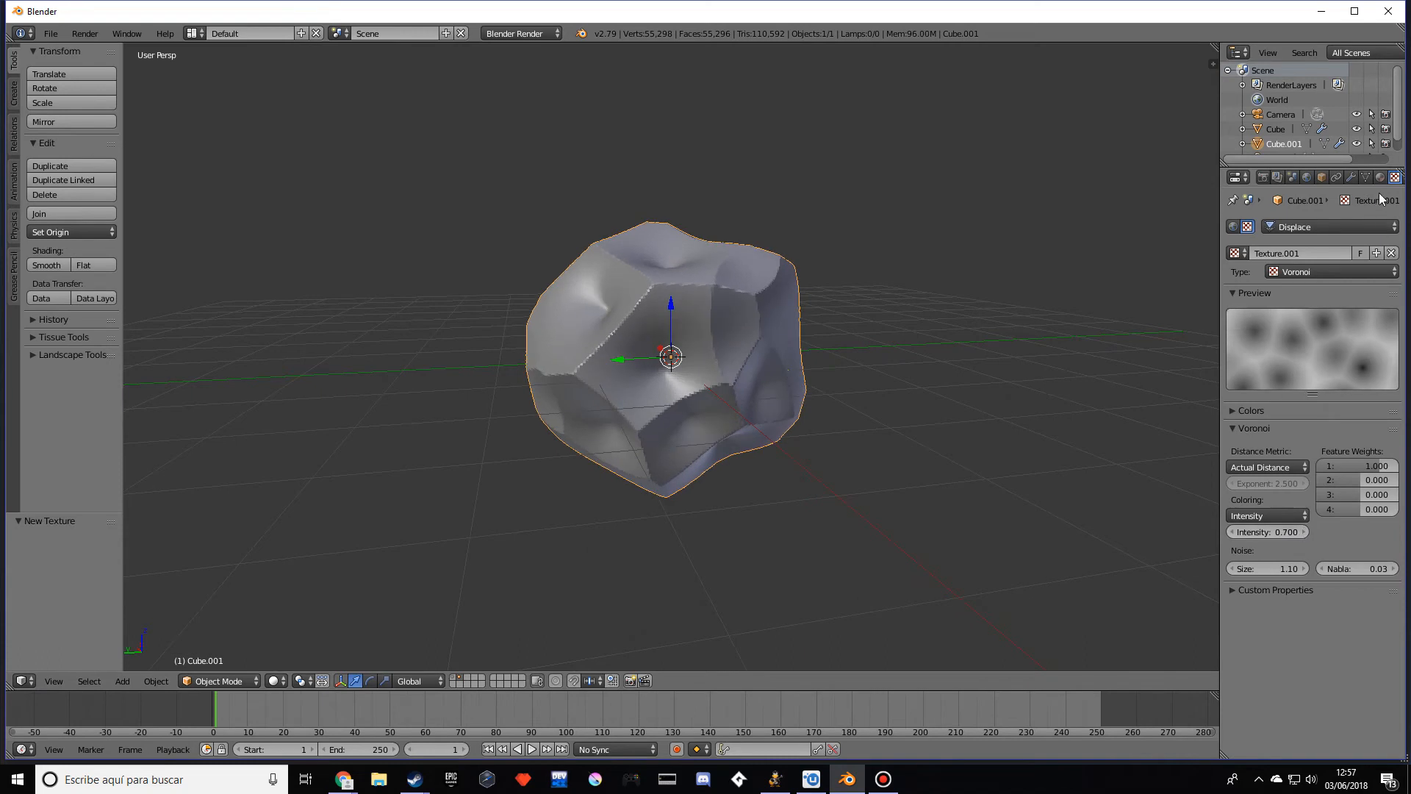
# - Set the Displace modifier's midlevel to 0.631 and its strength to 0.800
pyautogui.click(1356, 177)
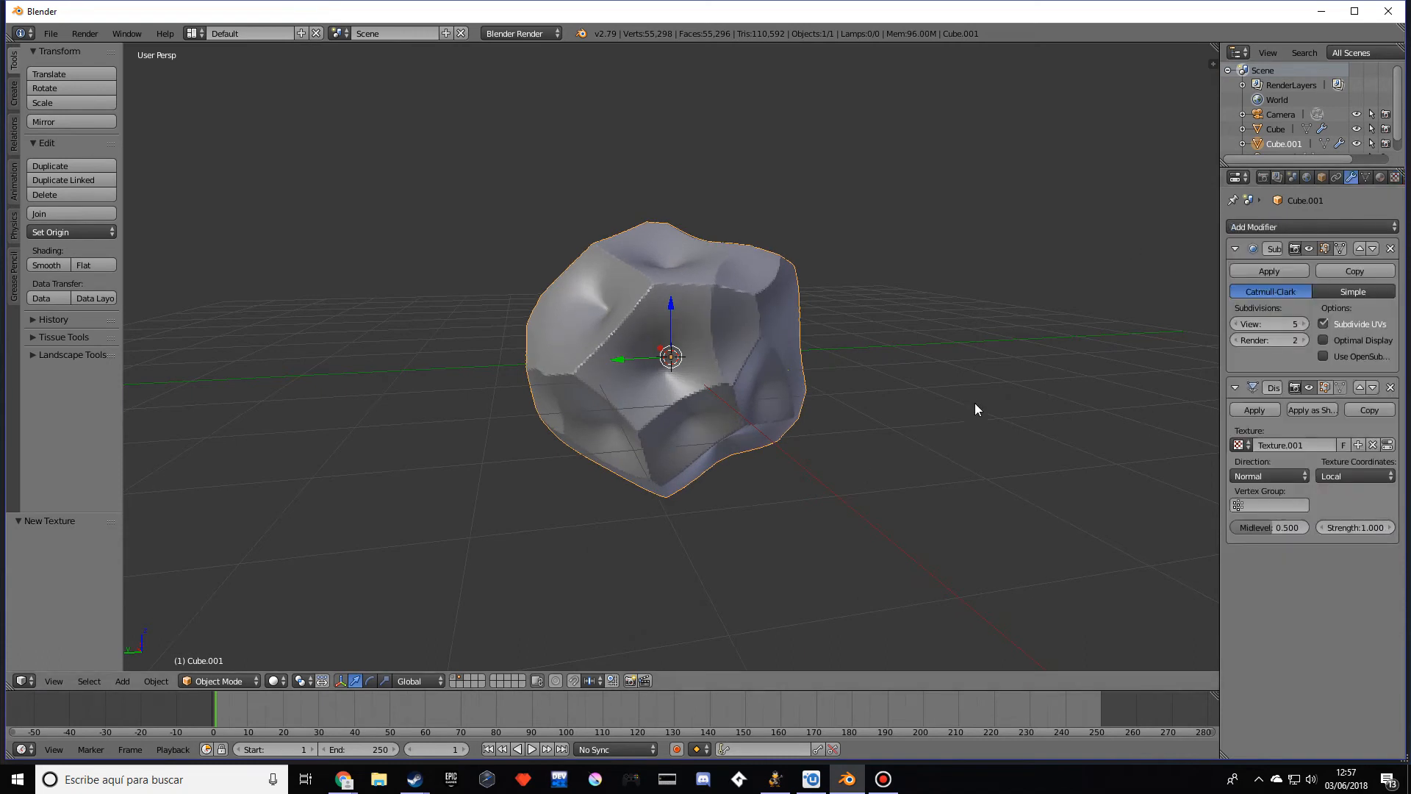
pyautogui.moveTo(1289, 525); pyautogui.dragTo(1357, 527)
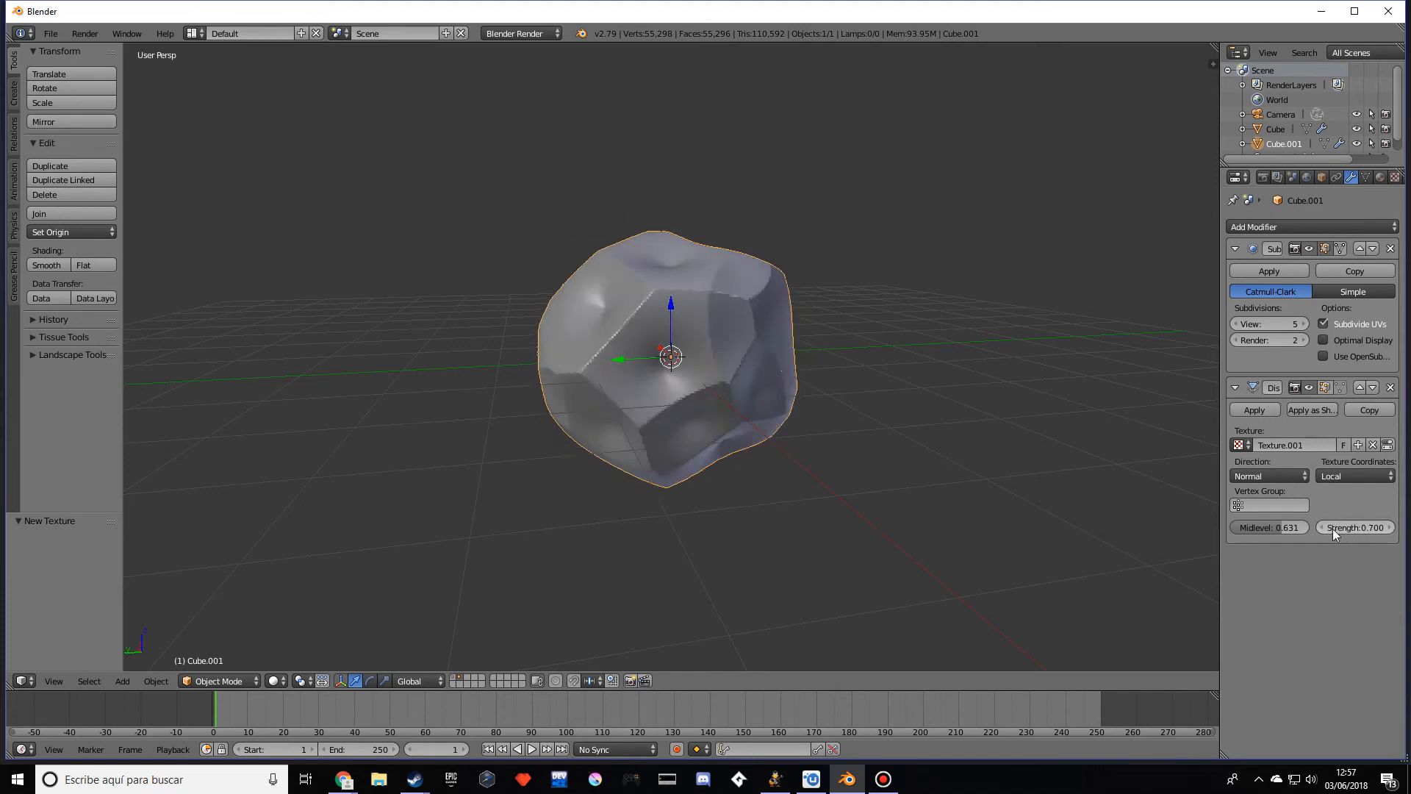
pyautogui.click(1390, 528)
pyautogui.click(1325, 528)
pyautogui.click(1323, 530)
pyautogui.moveTo(981, 490)
pyautogui.mouseDown(button='middle')
pyautogui.moveTo(896, 487)
pyautogui.moveTo(995, 563)
pyautogui.moveTo(929, 539)
pyautogui.moveTo(935, 495)
pyautogui.moveTo(1007, 493)
pyautogui.moveTo(986, 471)
pyautogui.mouseUp(button='middle')
pyautogui.scroll(3, 898, 465)
pyautogui.click(1391, 528)
pyautogui.click(1391, 528)
pyautogui.moveTo(939, 410); pyautogui.dragTo(955, 424, button='middle')
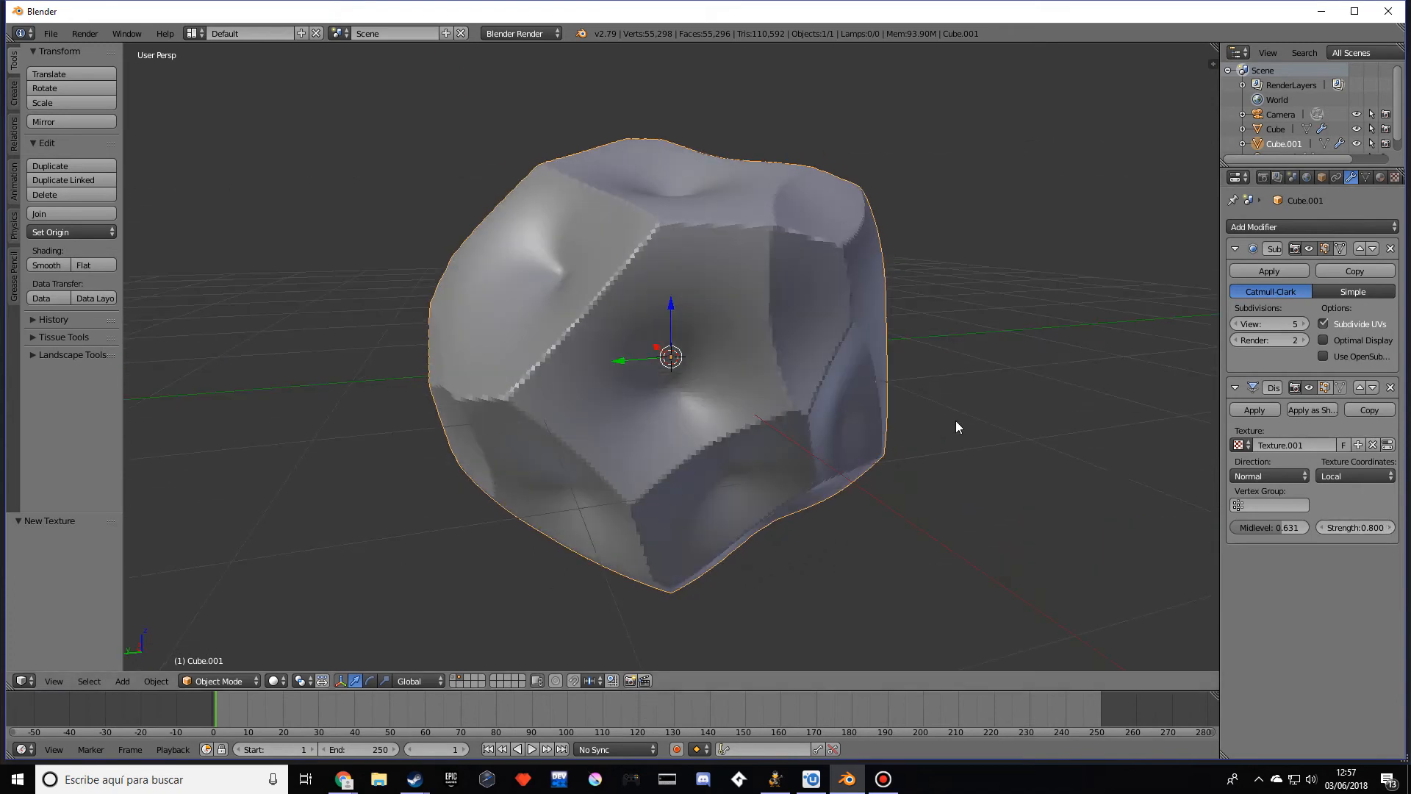
# - Add a Decimate modifier to the rock and enable its Triangulate option
pyautogui.click(1307, 229)
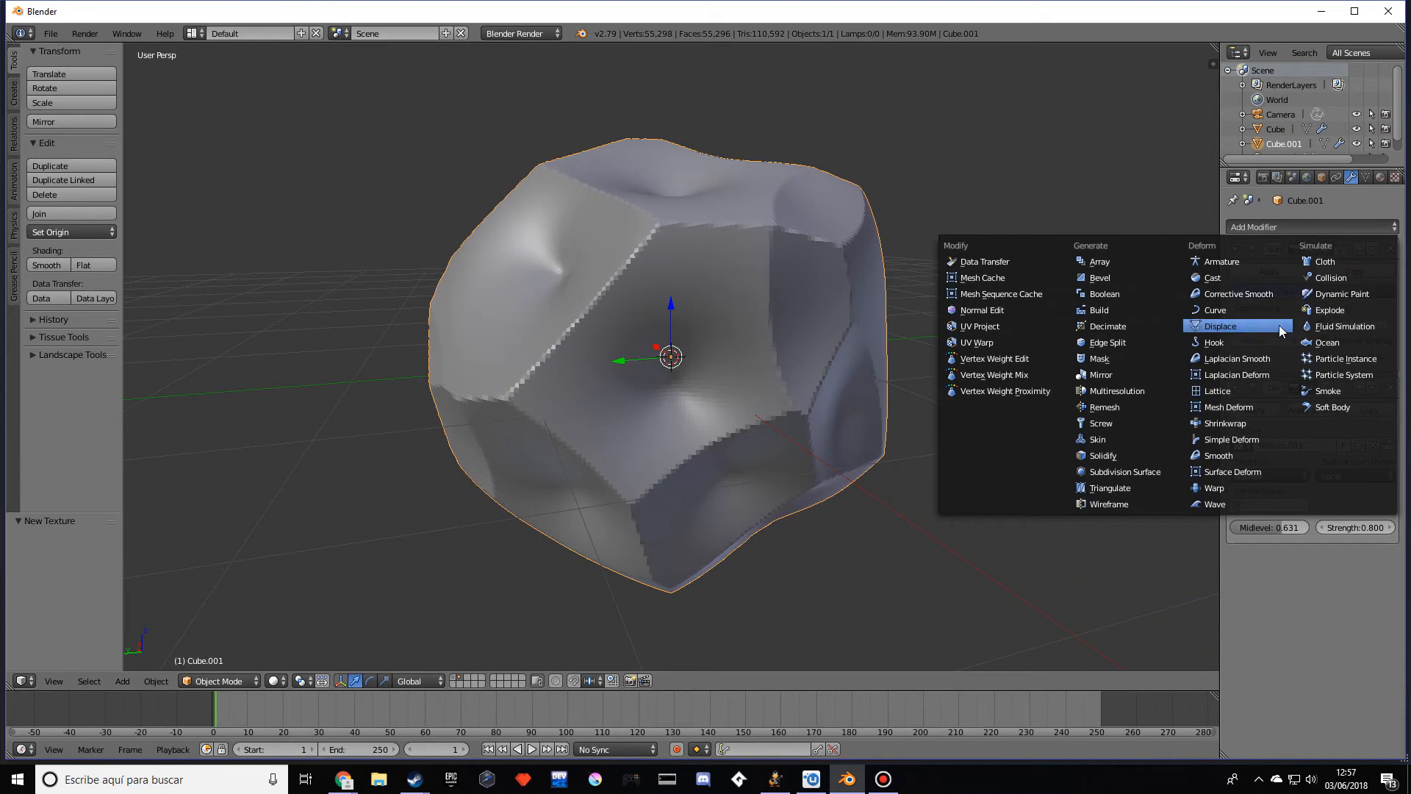
pyautogui.click(1160, 328)
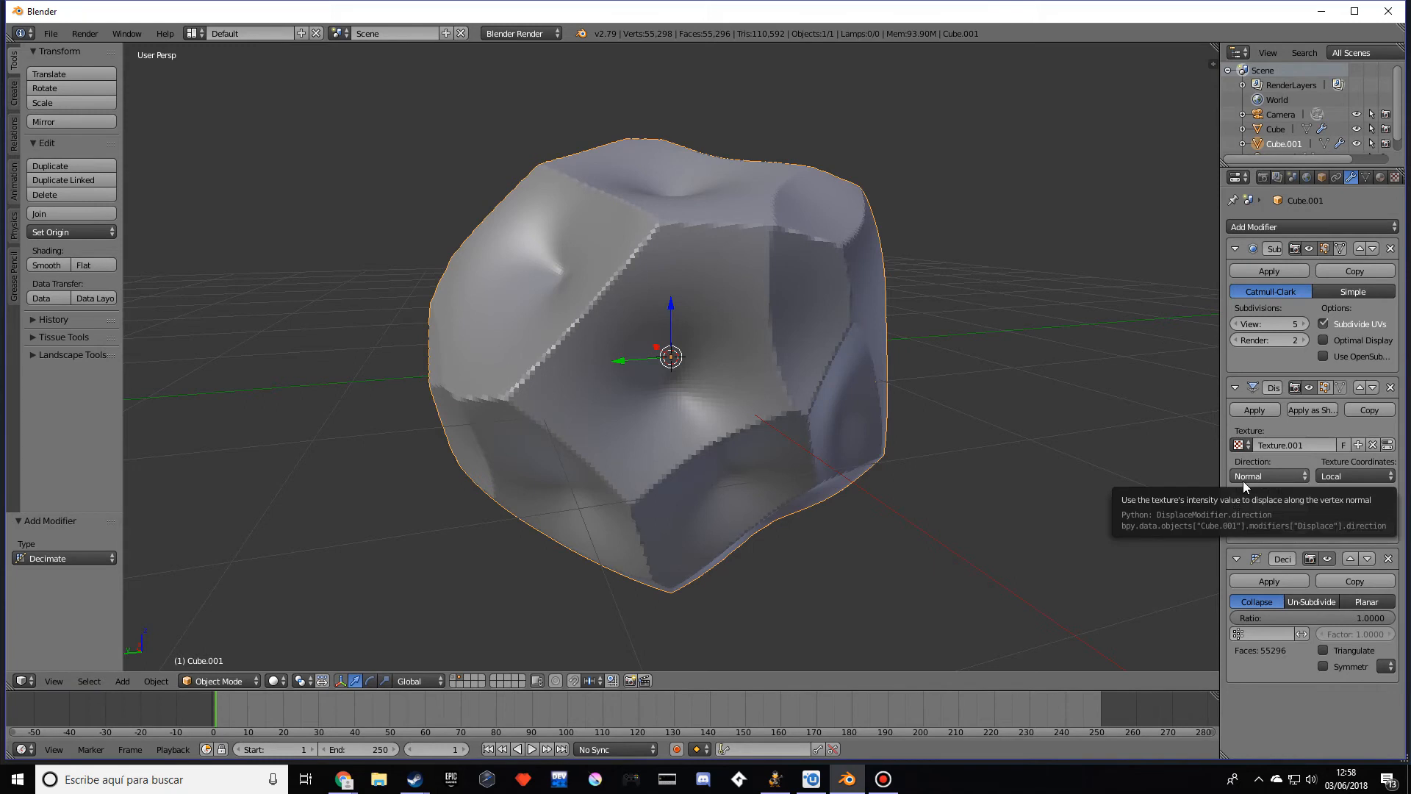
pyautogui.click(1328, 653)
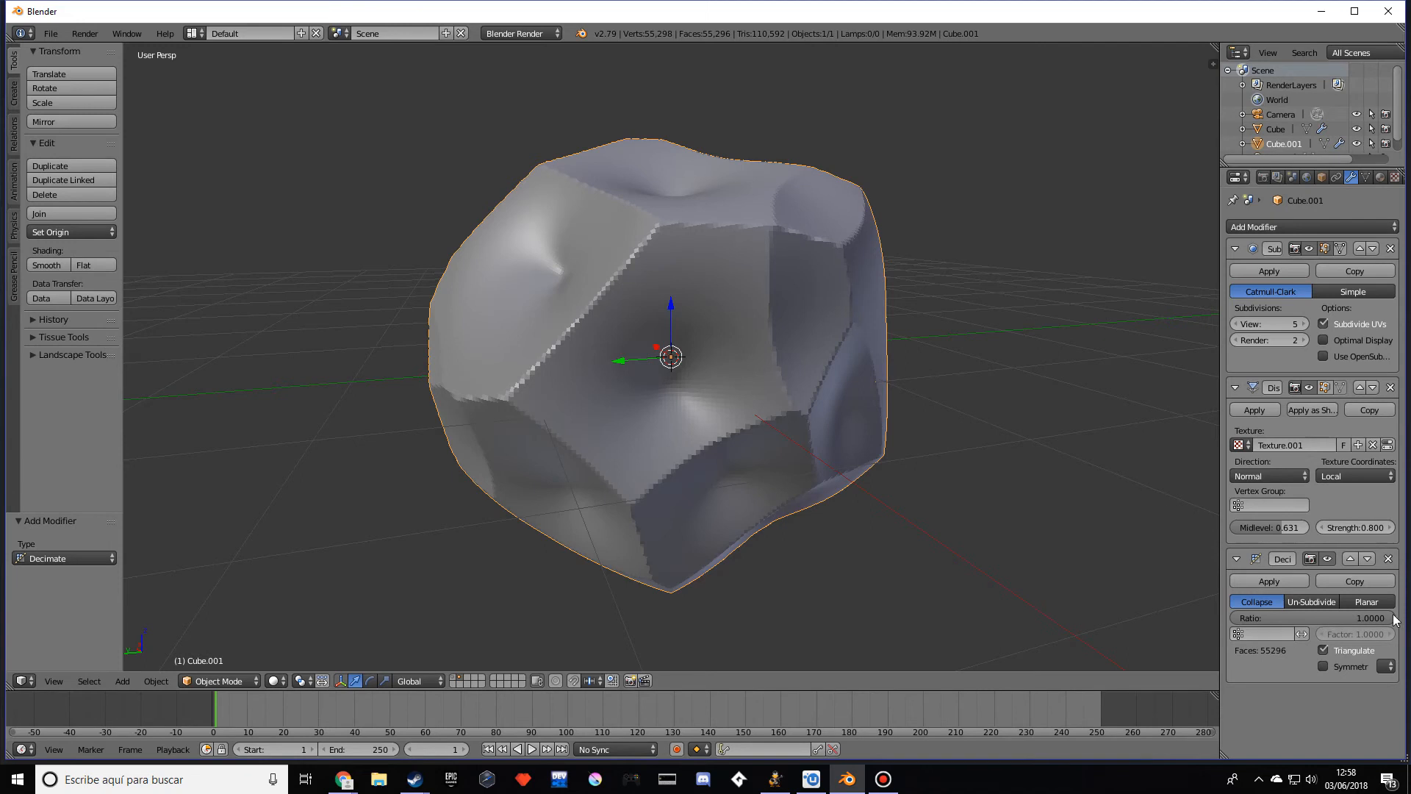
# - Lower the Decimate ratio to 0.5370 and check the rock's surface up close and from another side
pyautogui.moveTo(1390, 621); pyautogui.dragTo(1330, 678)
pyautogui.moveTo(1008, 564); pyautogui.dragTo(733, 378, button='middle')
pyautogui.scroll(3, 854, 510)
pyautogui.scroll(-3, 685, 374)
pyautogui.moveTo(745, 438)
pyautogui.mouseDown(button='middle')
pyautogui.moveTo(785, 393)
pyautogui.moveTo(745, 455)
pyautogui.mouseUp(button='middle')
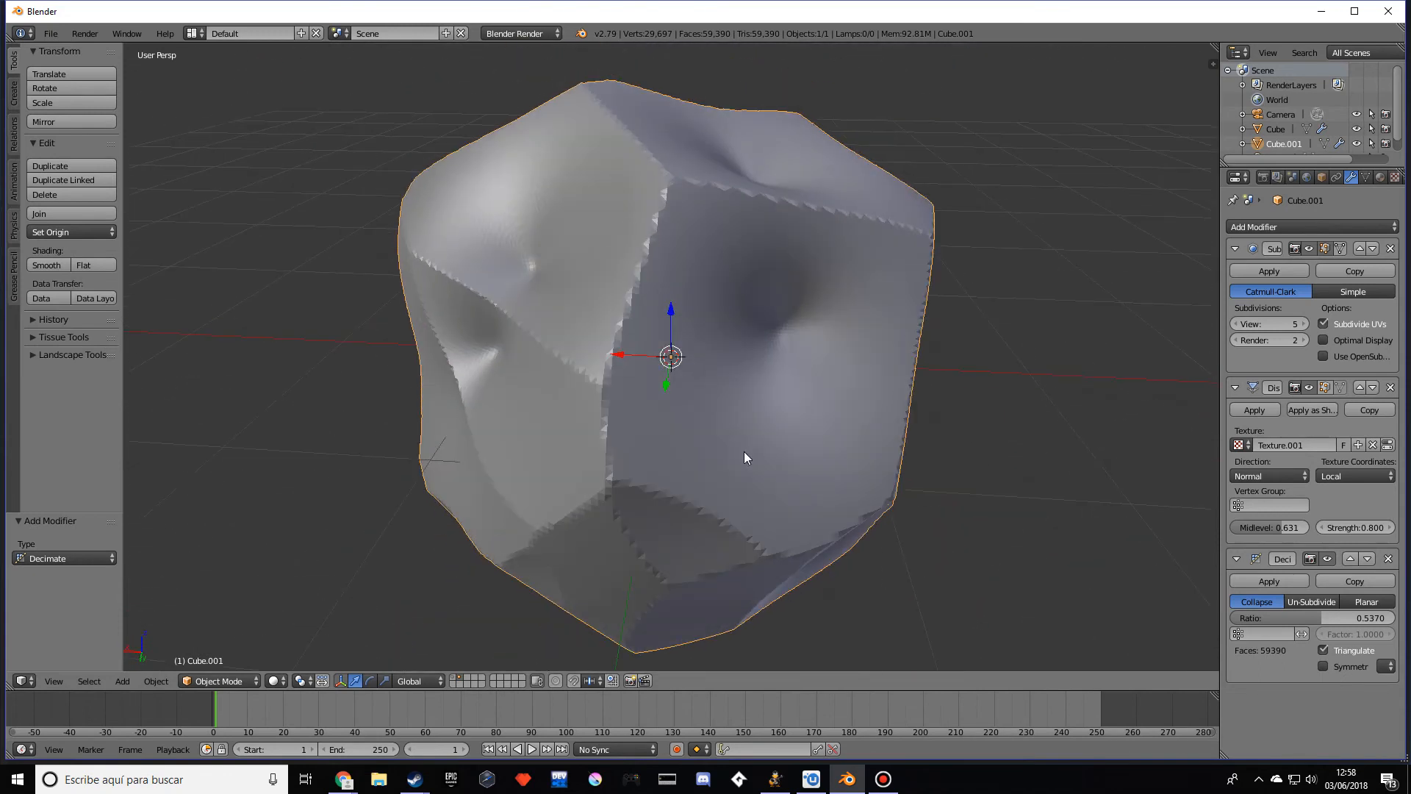
# - Set the Decimate ratio to 0.005 and raise the Subdivision Surface view level to 6
pyautogui.click(1314, 617)
pyautogui.write('0.5')
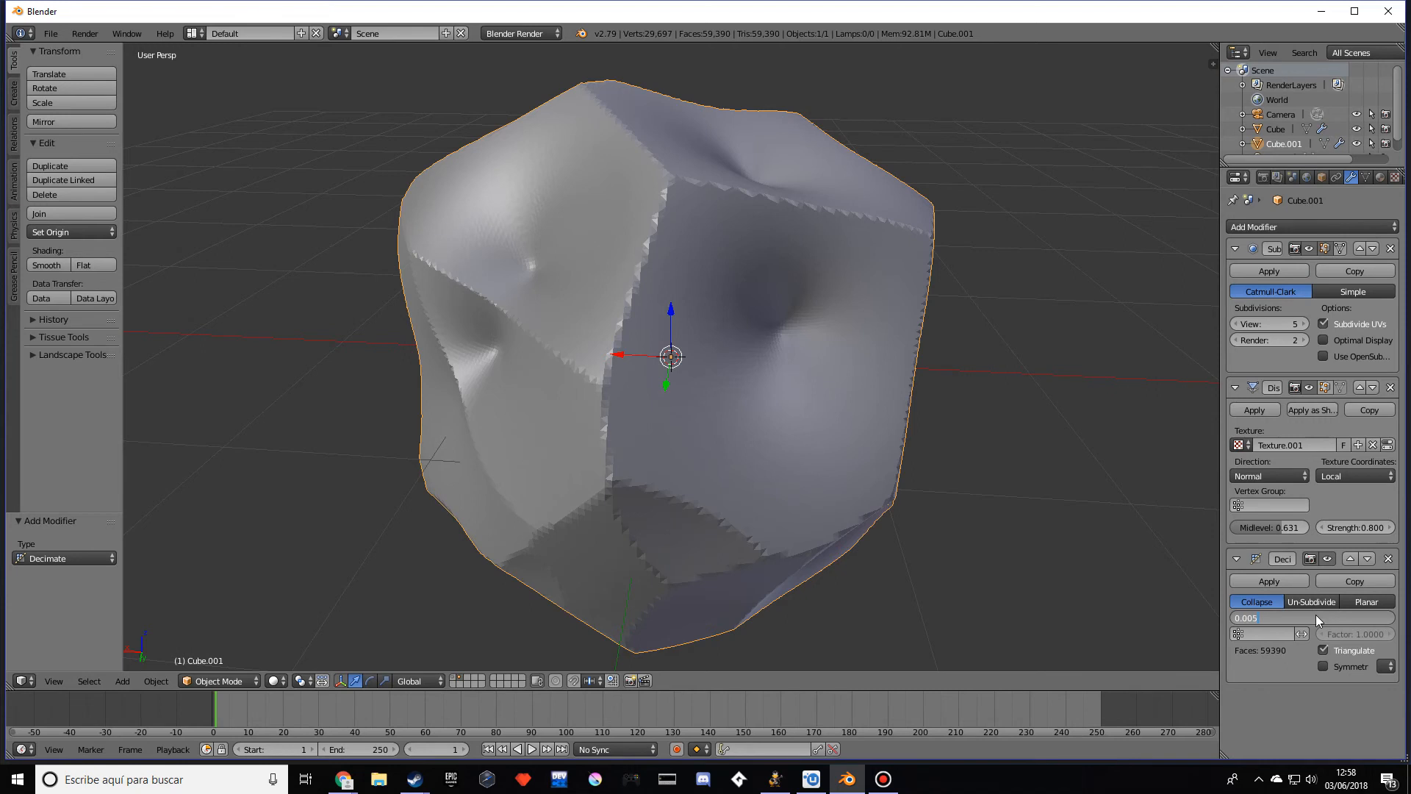
pyautogui.press('Return')
pyautogui.moveTo(982, 457); pyautogui.dragTo(686, 613, button='middle')
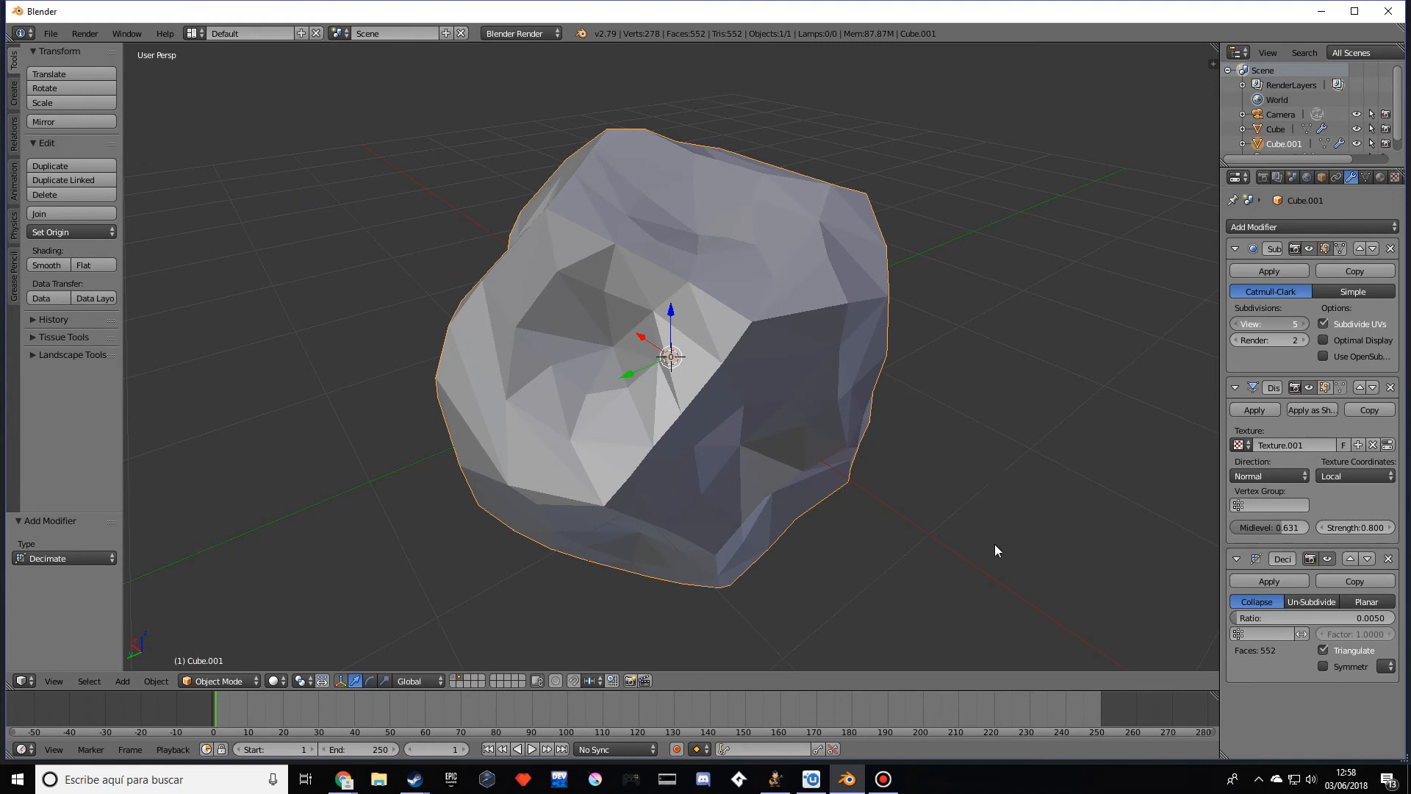
pyautogui.moveTo(982, 527); pyautogui.dragTo(716, 531, button='middle')
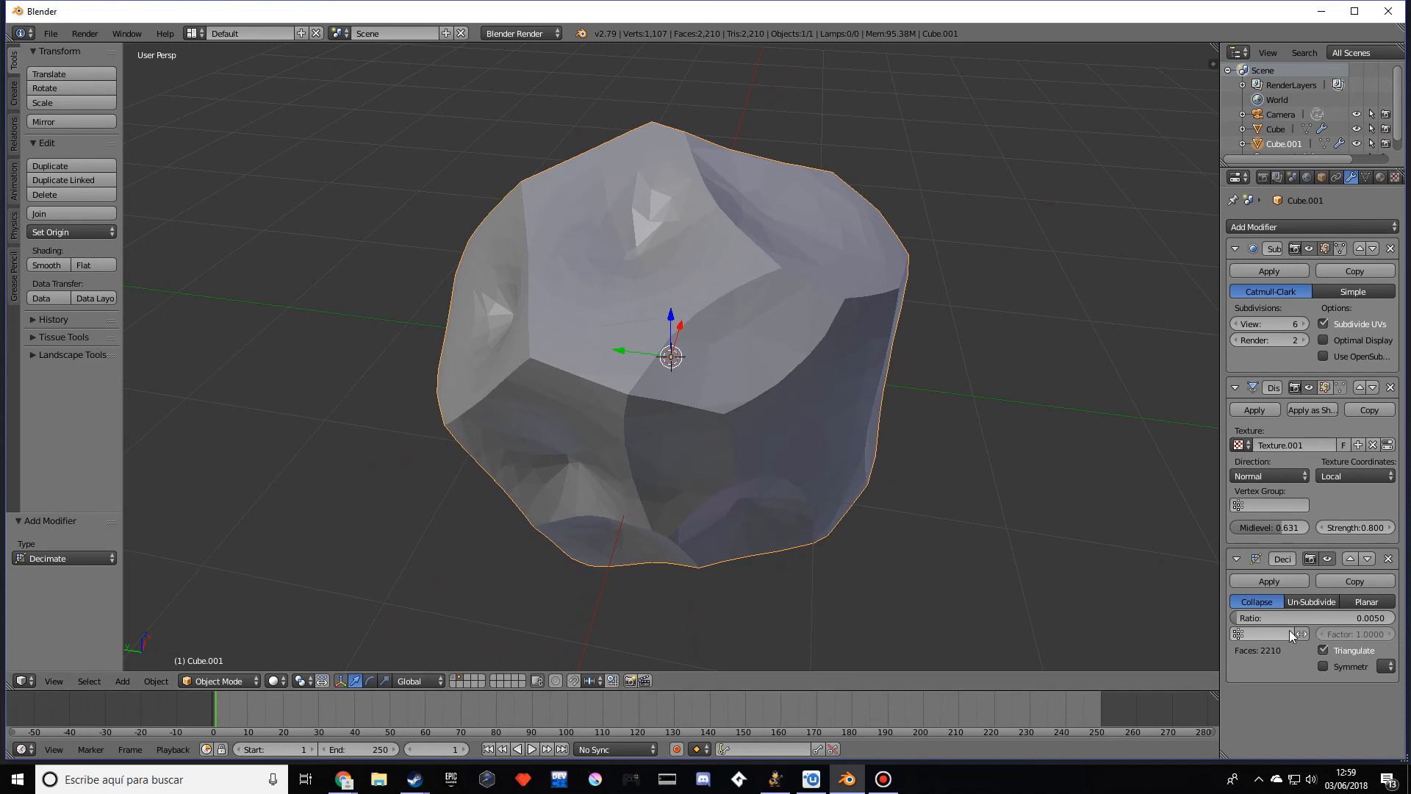
# - Set the Decimate ratio to 0.004 and check the rock from another side
pyautogui.click(1285, 611)
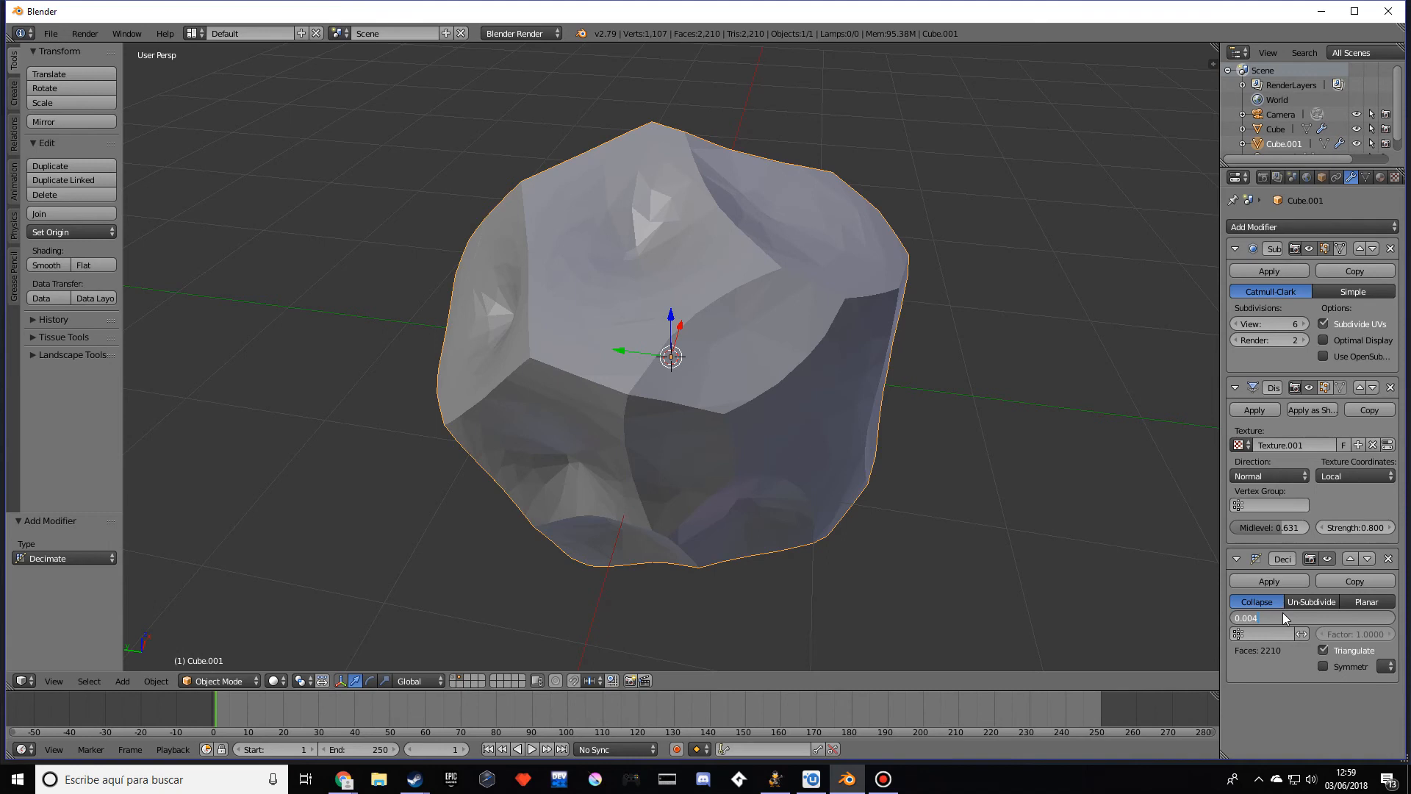
pyautogui.press('Return')
pyautogui.moveTo(972, 456); pyautogui.dragTo(798, 446, button='middle')
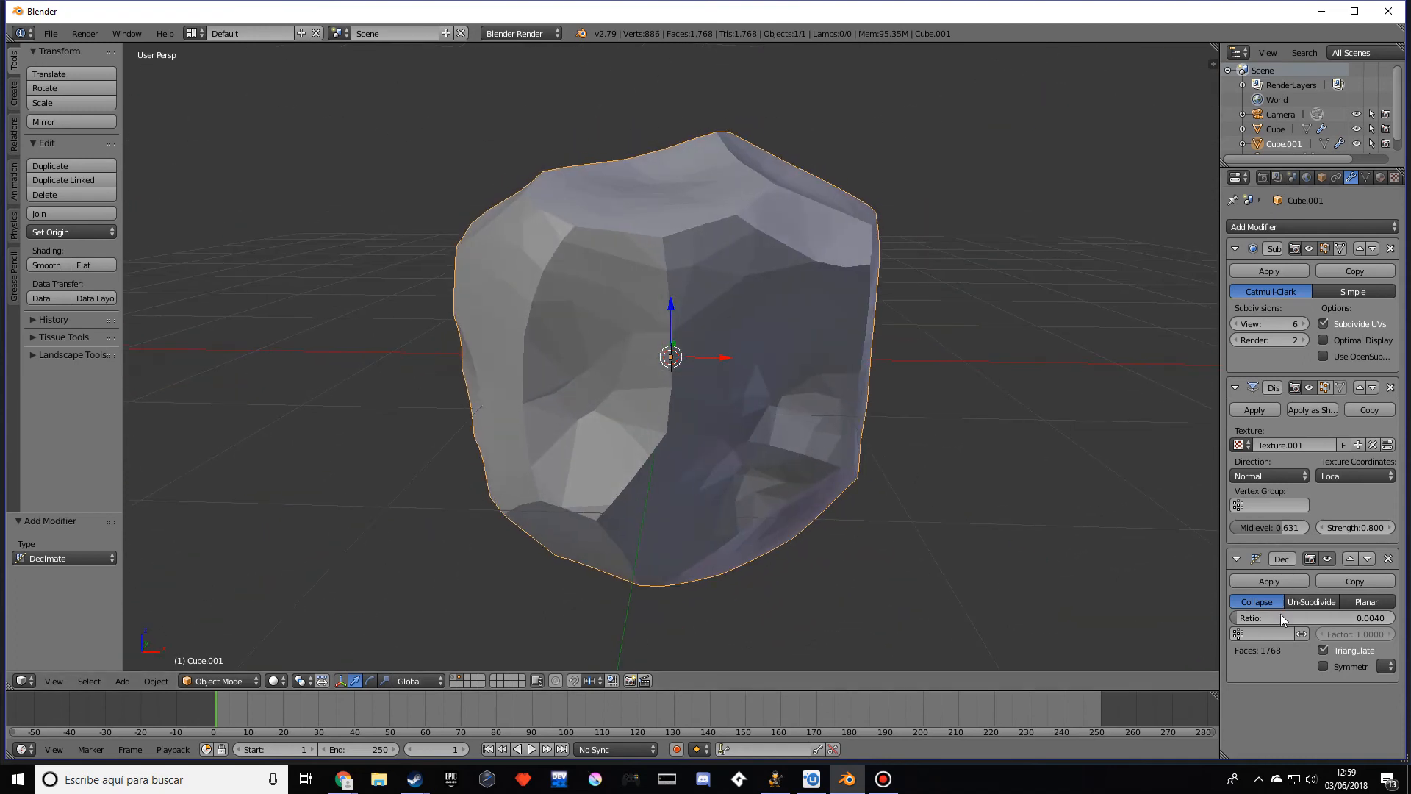
# - Raise the Voronoi texture's intensity to 0.800, check the rock's shape and return to its modifier settings
pyautogui.click(1393, 178)
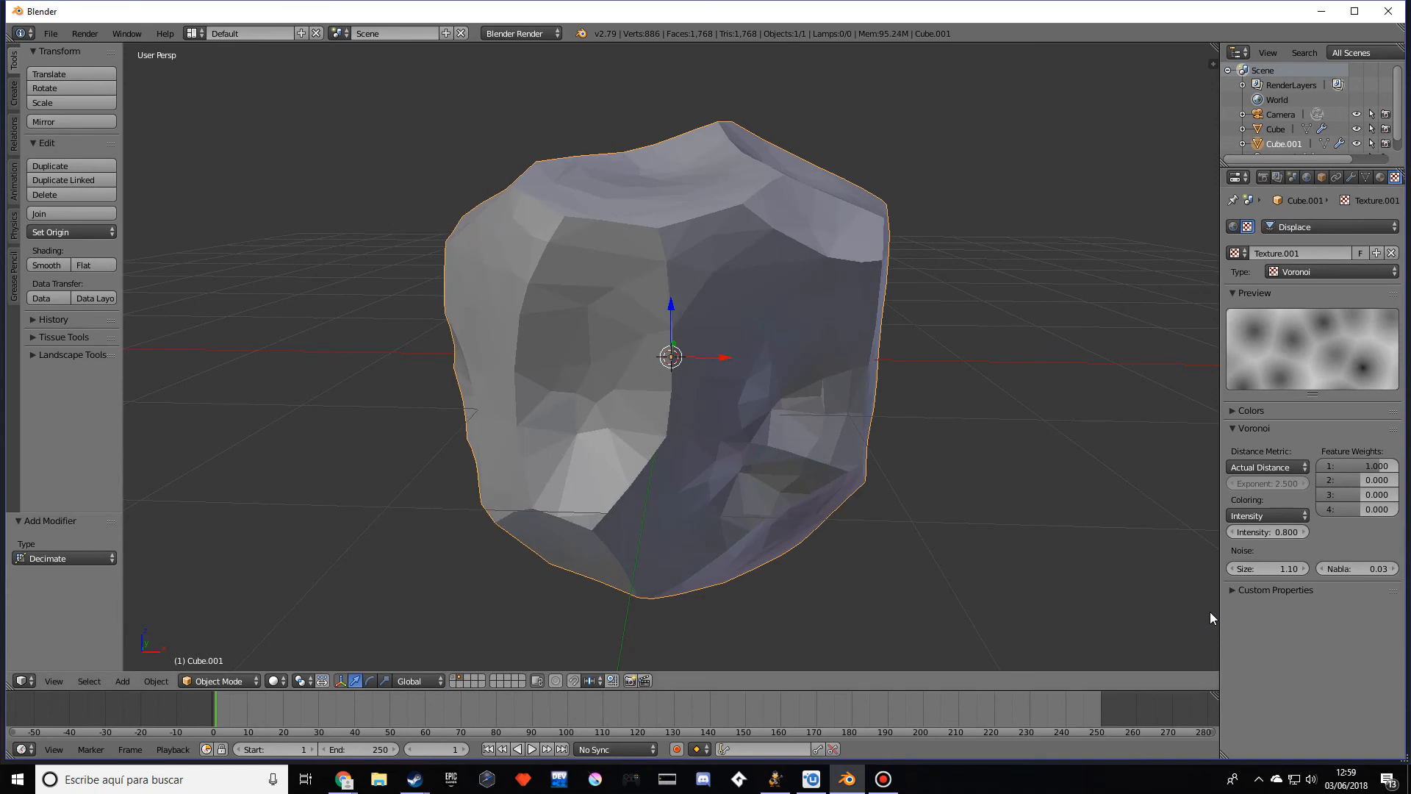
pyautogui.moveTo(1069, 619); pyautogui.dragTo(793, 344, button='middle')
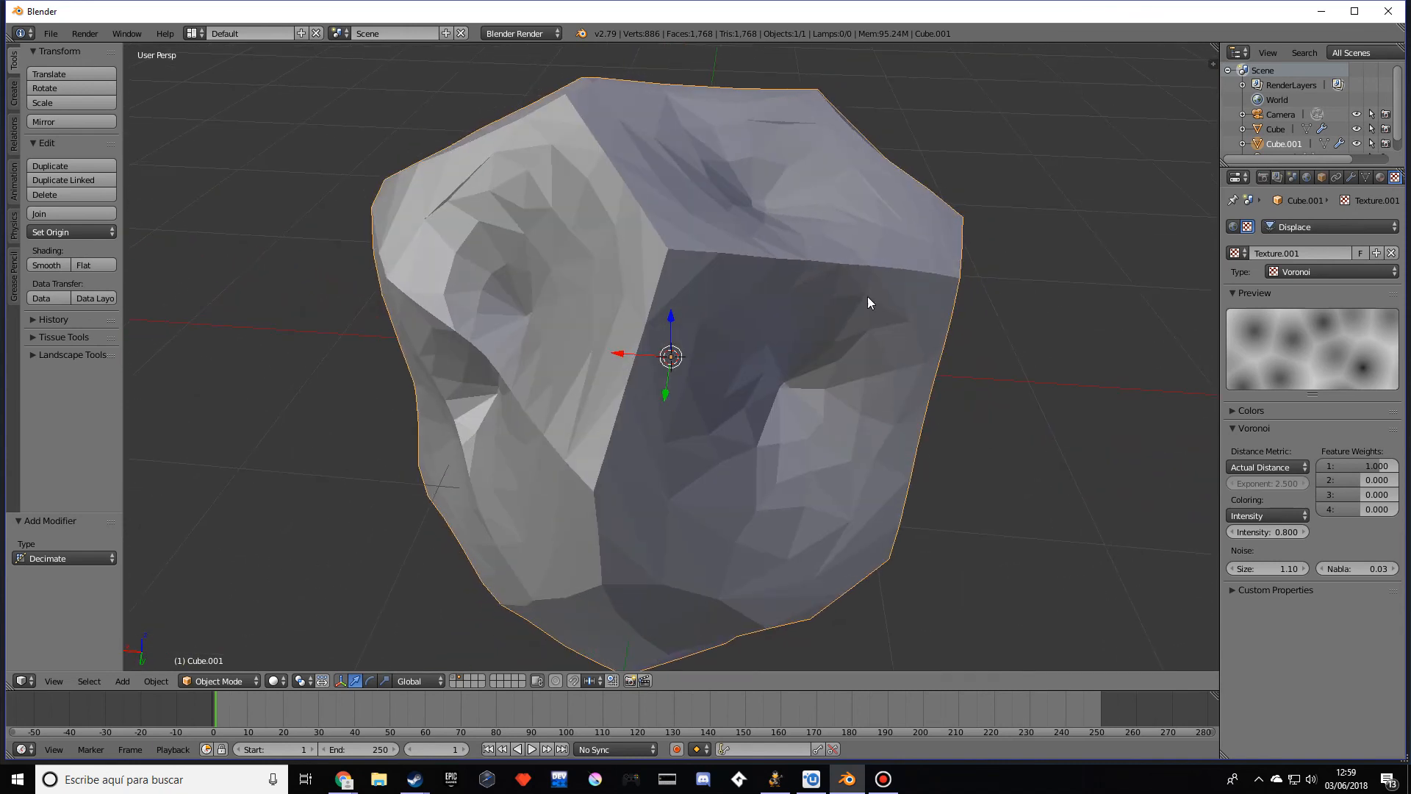
pyautogui.click(1350, 177)
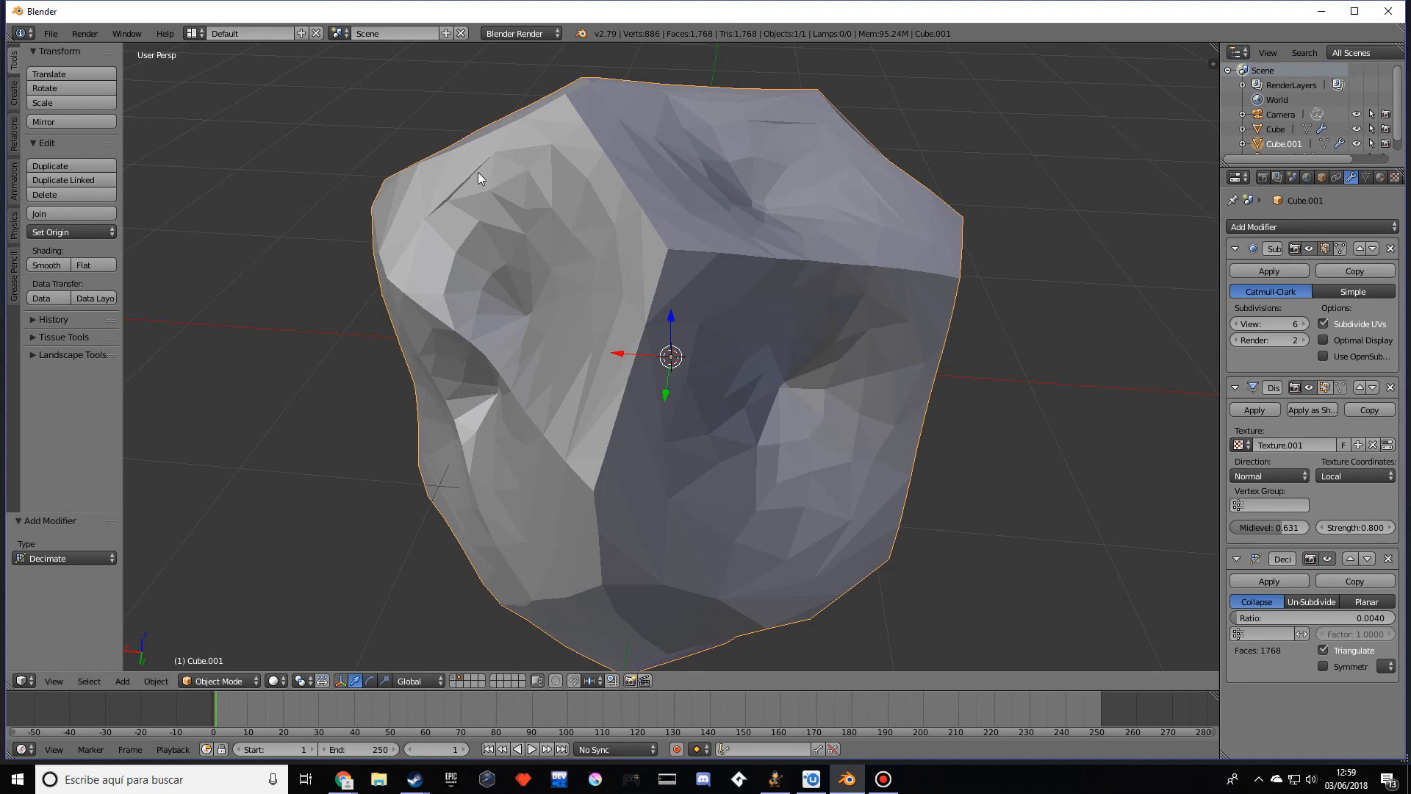
# - Examine the rock's facets and thin surface creases up close and from several sides
pyautogui.moveTo(887, 123); pyautogui.dragTo(976, 262, button='middle')
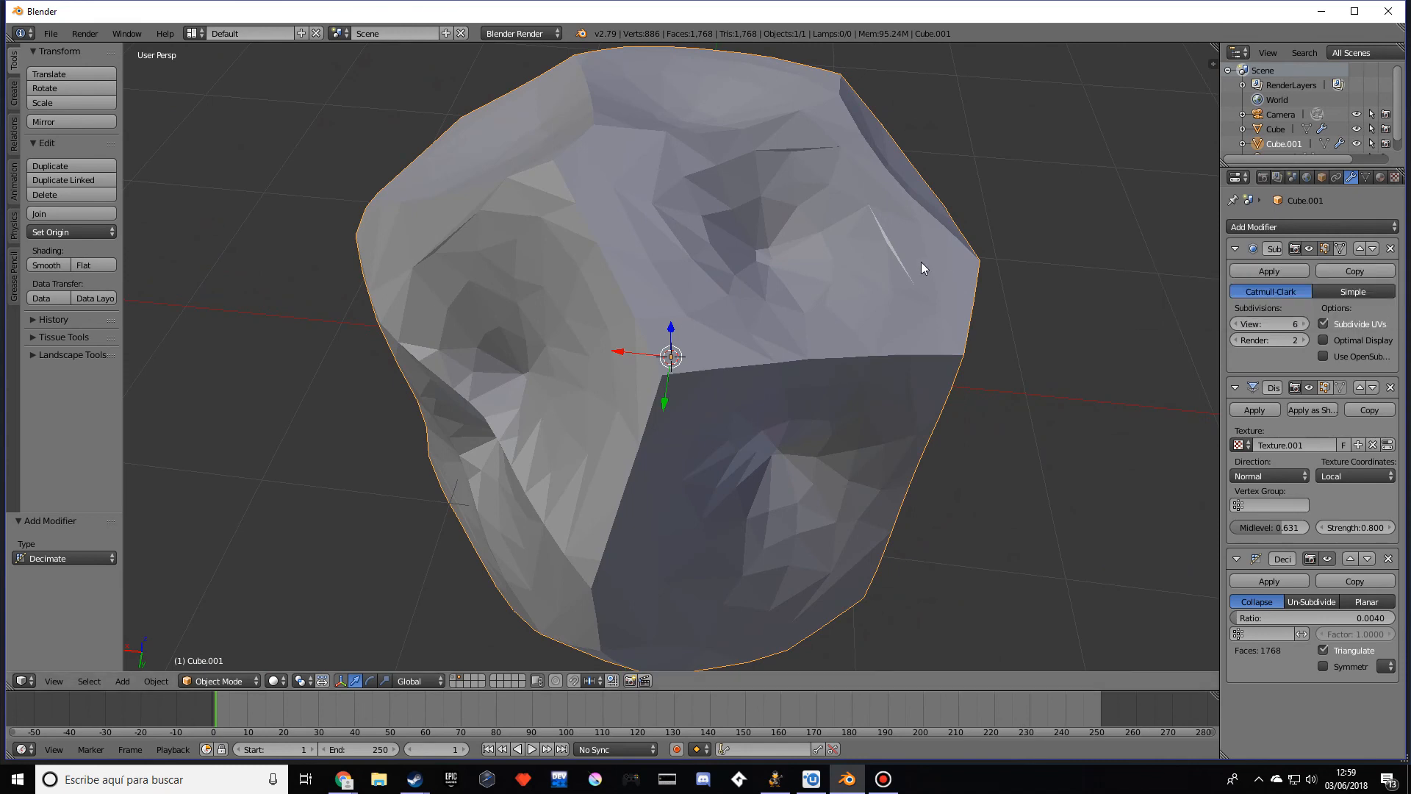
pyautogui.scroll(6, 920, 262)
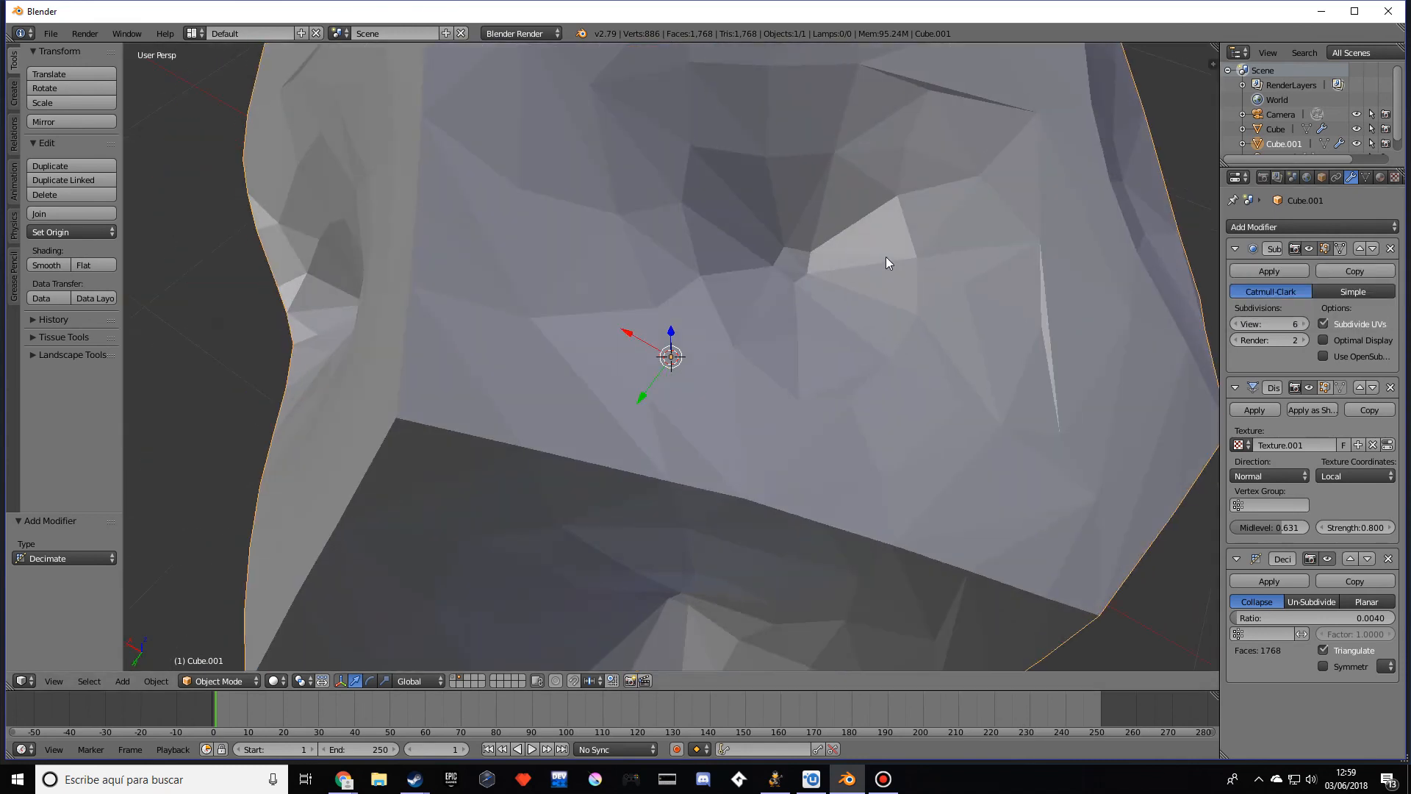
pyautogui.scroll(-7, 888, 262)
pyautogui.moveTo(851, 257); pyautogui.dragTo(965, 176, button='middle')
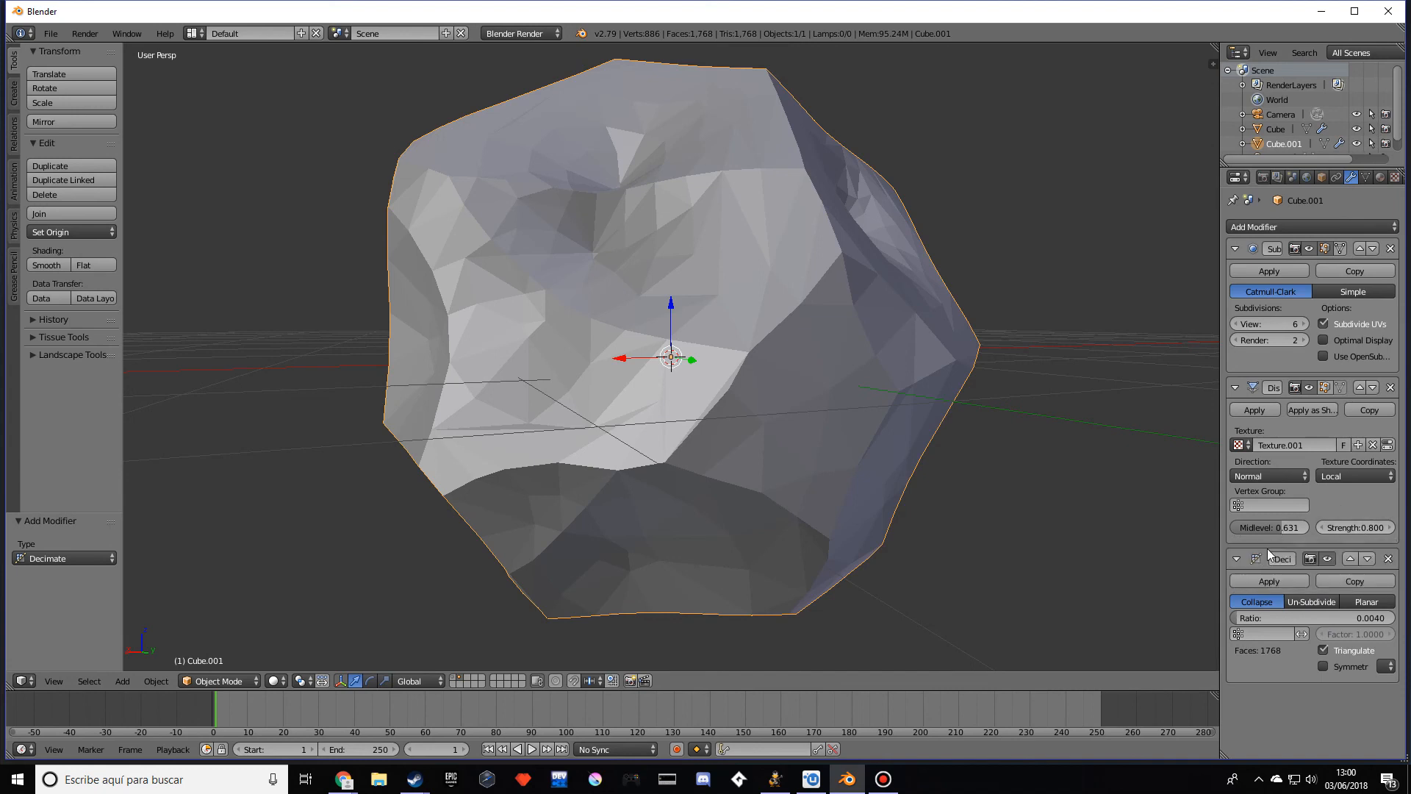
pyautogui.scroll(-4, 1005, 498)
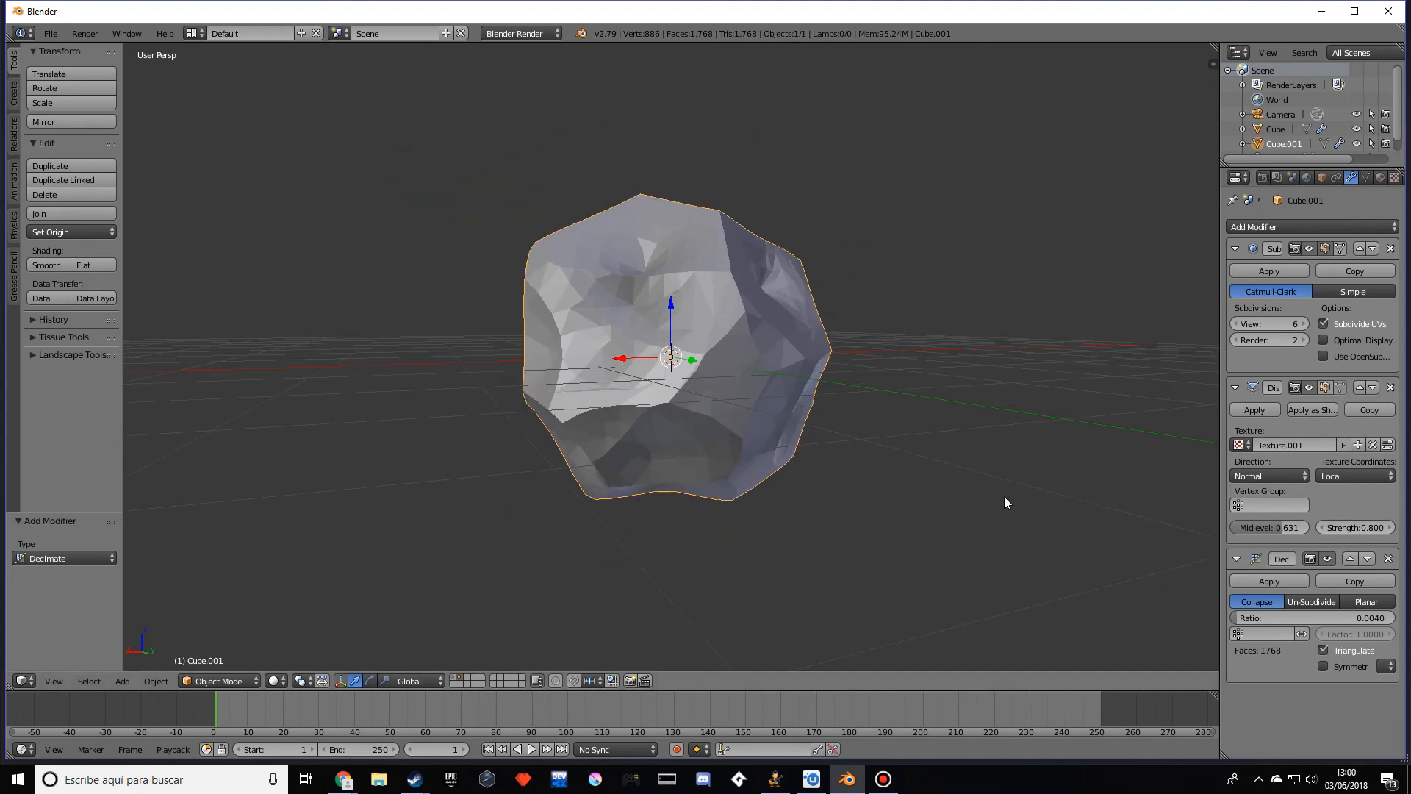